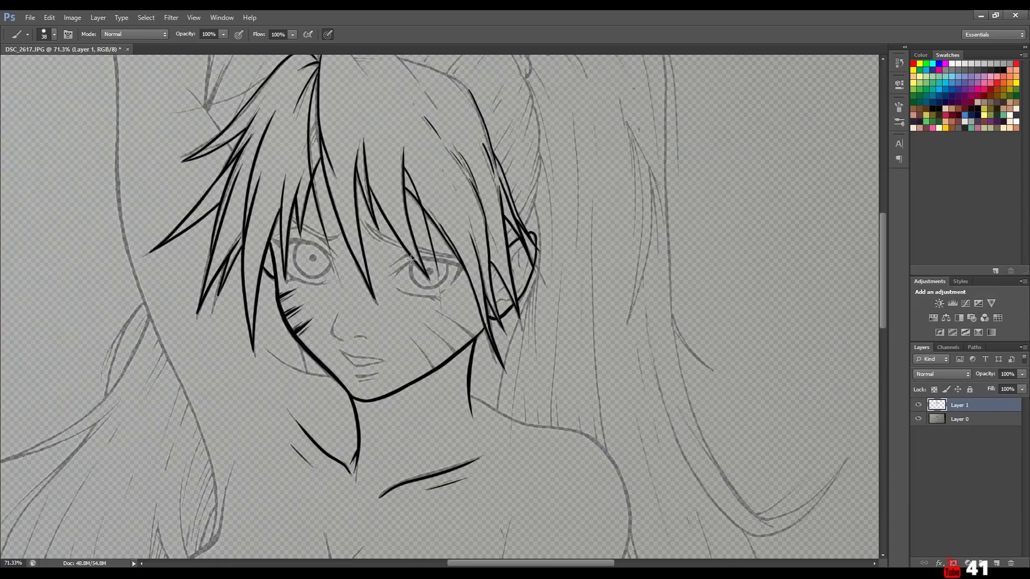
Ink the cheek whisker marks, nose, mouth and the eye on the viewer's right over the sketch in black.
left_click_drag(439, 312, 474, 337)
left_click_drag(354, 337, 385, 362)
left_click_drag(391, 276, 415, 267)
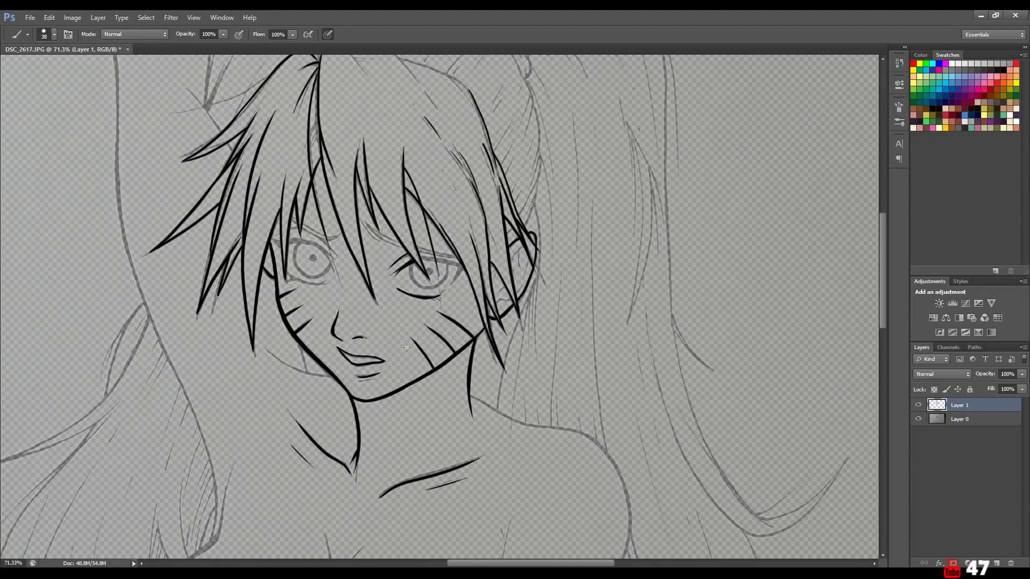
left_click_drag(417, 260, 471, 264)
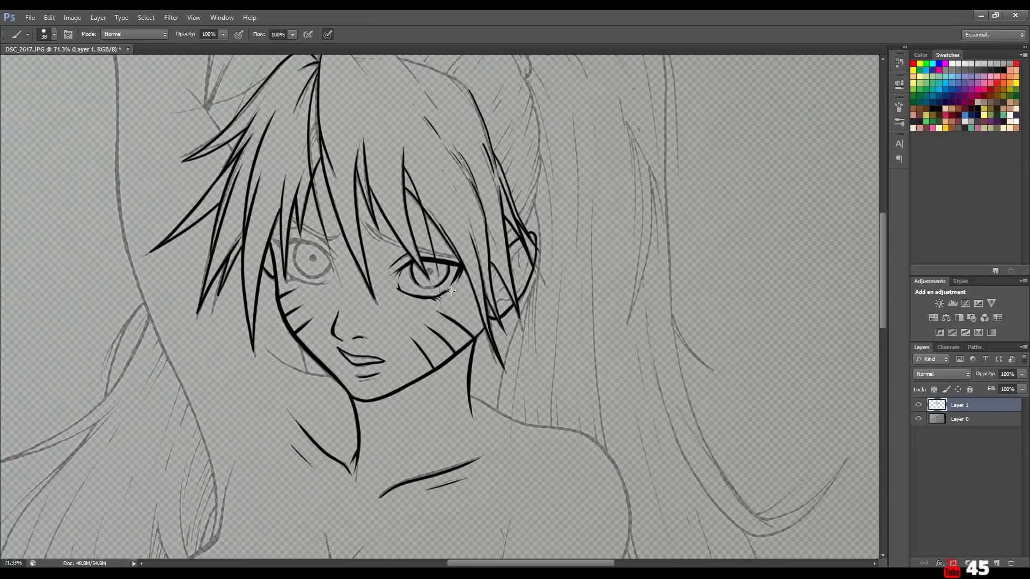
left_click_drag(438, 282, 414, 290)
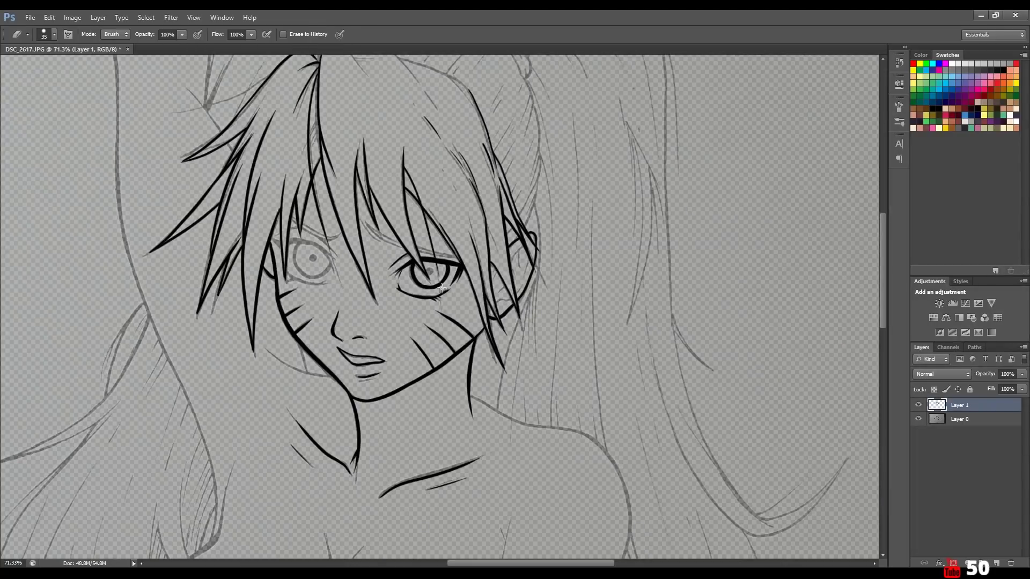
Ink the other eye, both eyebrows, the inner ear and the raised arm's contour behind the jaw.
left_click_drag(292, 240, 323, 249)
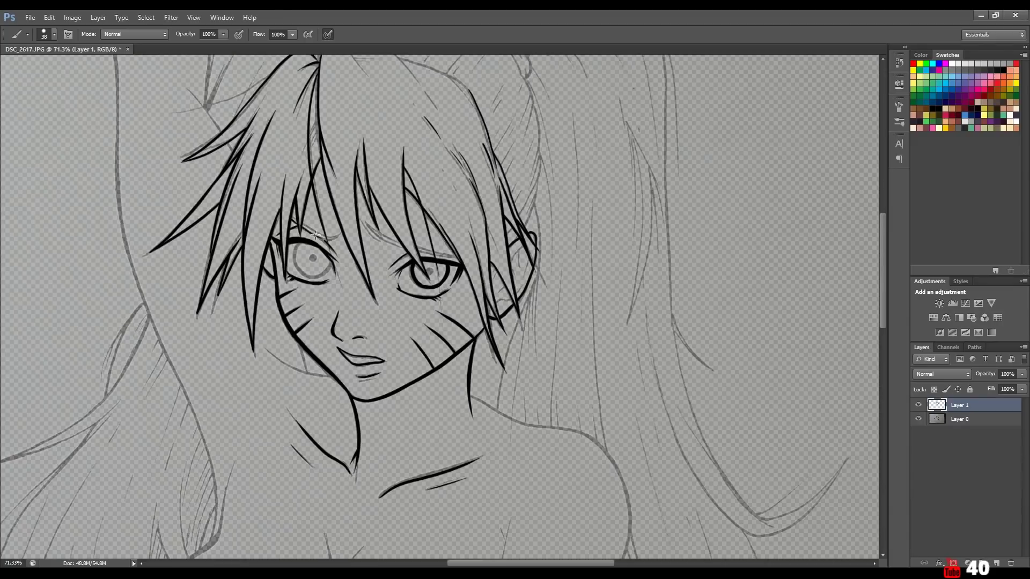
mouse_move(302, 229)
left_mouse_down()
mouse_move(341, 227)
mouse_move(333, 237)
mouse_move(402, 248)
left_mouse_up()
left_click_drag(519, 285, 532, 245)
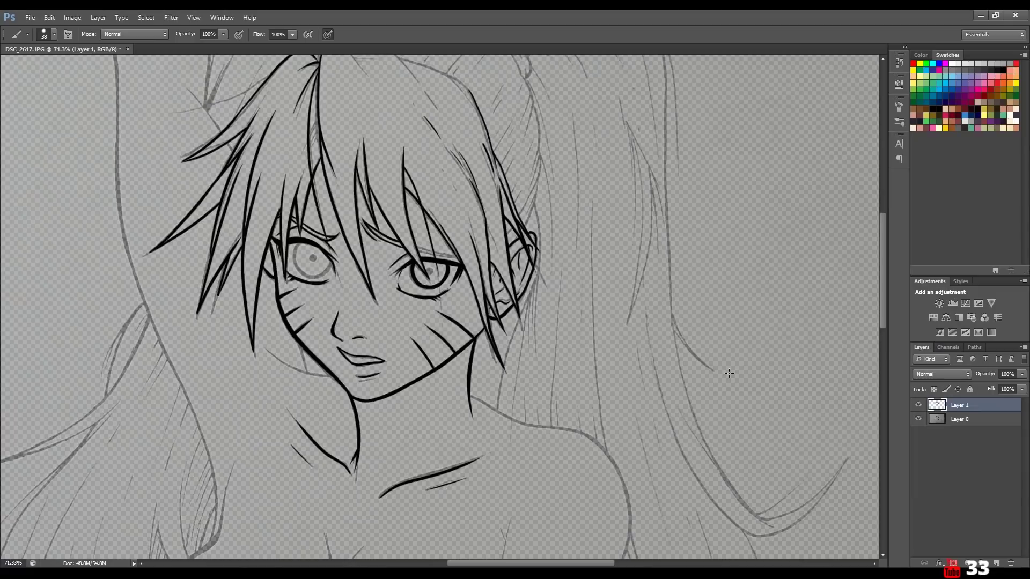
left_click_drag(337, 380, 271, 350)
left_click_drag(303, 371, 298, 342)
left_click_drag(333, 263, 307, 282)
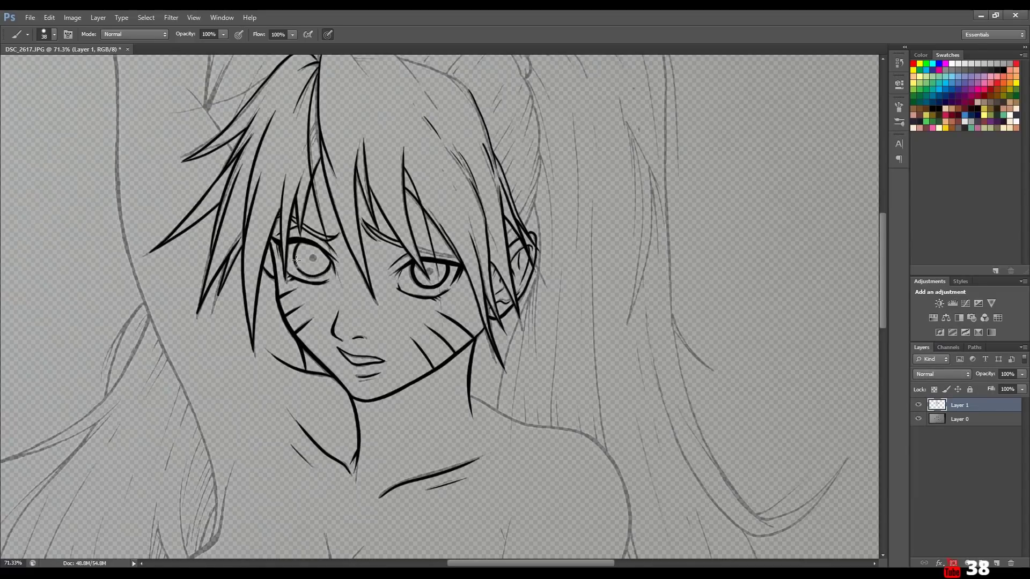
Hide the sketch on Layer 0 to inspect the inked line art on its own.
left_click(918, 419)
key("e")
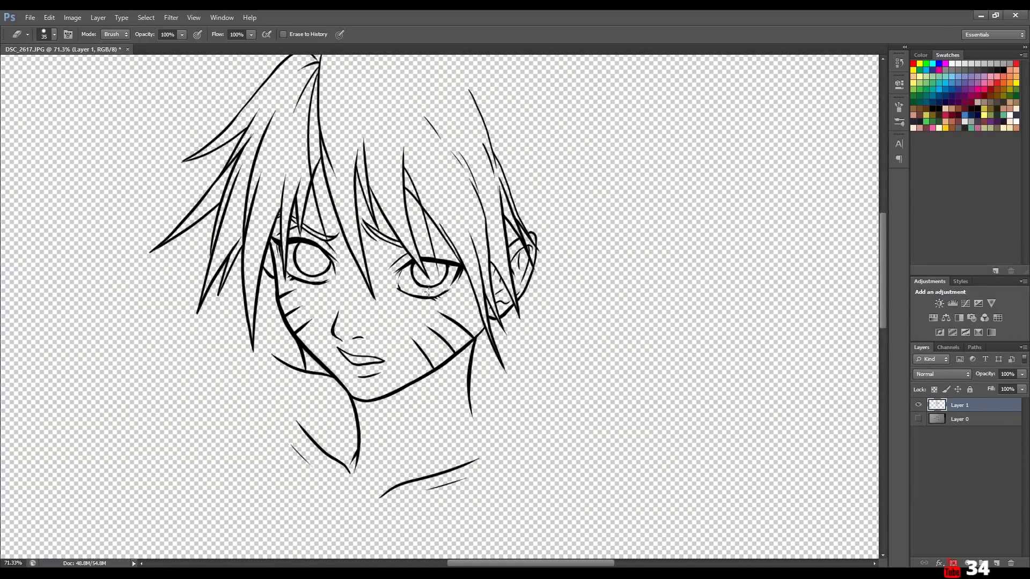
key("ctrl+f")
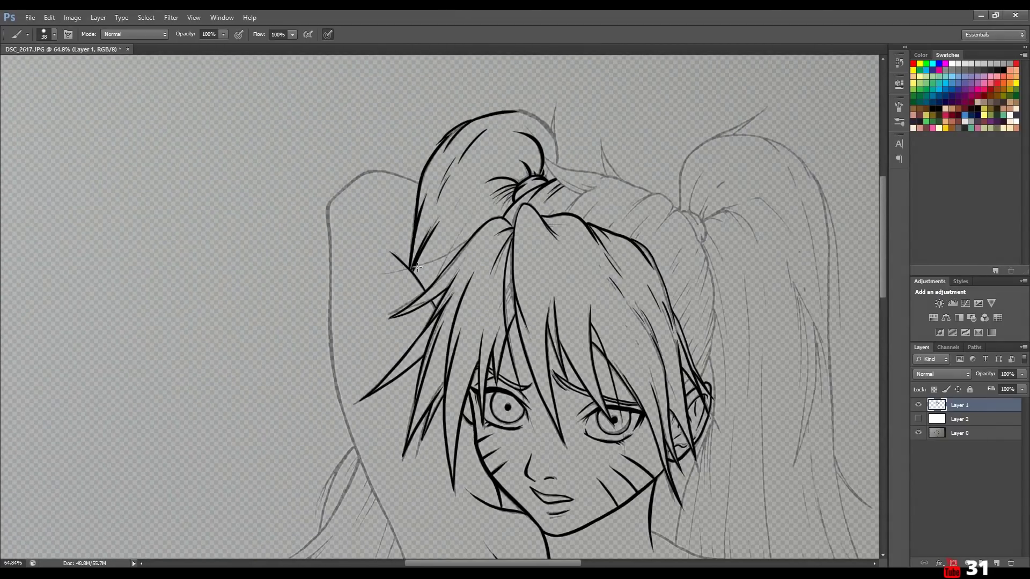
Ink the spiky tip of the left ponytail and the spiked crown outline between the two ponytails.
left_click_drag(383, 272, 449, 250)
mouse_move(562, 93)
left_mouse_down()
mouse_move(552, 131)
mouse_move(596, 185)
mouse_move(597, 204)
left_mouse_up()
left_click_drag(662, 195, 607, 183)
left_click_drag(601, 142, 617, 176)
mouse_move(673, 198)
left_mouse_down()
mouse_move(658, 228)
mouse_move(656, 194)
left_mouse_up()
Ink fine hair strands on the crown, along the side of the head above the ear and in the bangs.
left_click_drag(649, 215, 630, 240)
left_click_drag(696, 253, 707, 316)
mouse_move(692, 282)
left_mouse_down()
mouse_move(673, 308)
mouse_move(715, 346)
left_mouse_up()
left_click_drag(711, 338, 701, 366)
left_click_drag(561, 309, 592, 389)
mouse_move(569, 255)
left_mouse_down()
mouse_move(603, 321)
mouse_move(590, 274)
left_mouse_up()
Ink the raised arm's outline, the side contour of the torso and the short fold lines below the collarbones.
scroll(505, 528, "down", 3)
mouse_move(421, 471)
left_mouse_down()
mouse_move(346, 180)
mouse_move(400, 85)
left_mouse_up()
scroll(388, 474, "down", 2)
mouse_move(388, 460)
left_mouse_down()
mouse_move(373, 516)
mouse_move(333, 554)
left_mouse_up()
scroll(397, 464, "down", 3)
left_click_drag(399, 368, 376, 408)
scroll(408, 376, "up", 3)
left_click_drag(468, 469, 473, 511)
scroll(482, 483, "down", 1)
left_click_drag(570, 427, 564, 530)
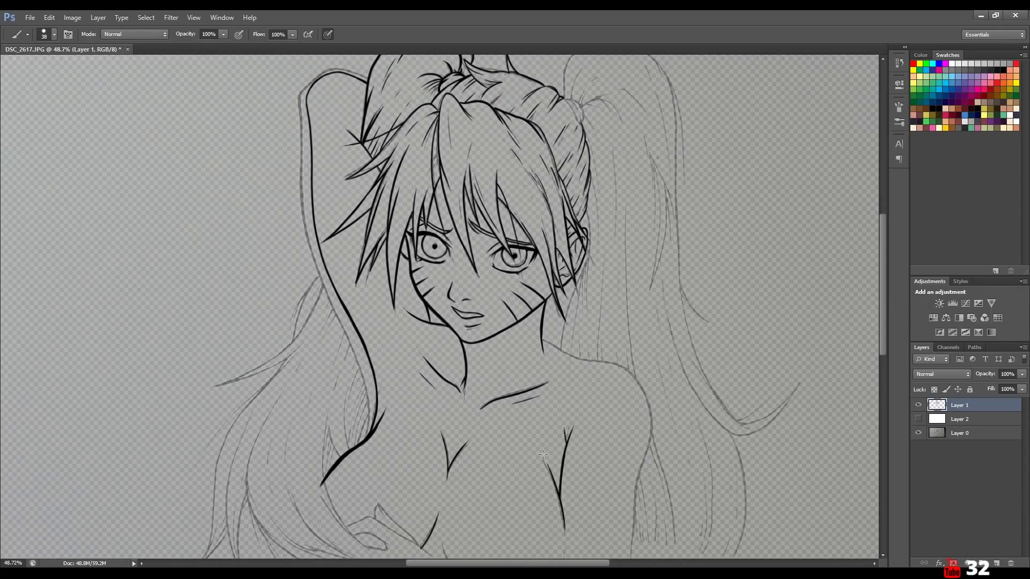
Ink the hair strands that show beside and beneath the raised arm.
left_click_drag(357, 330, 343, 456)
left_click_drag(375, 370, 325, 536)
left_click_drag(365, 480, 311, 547)
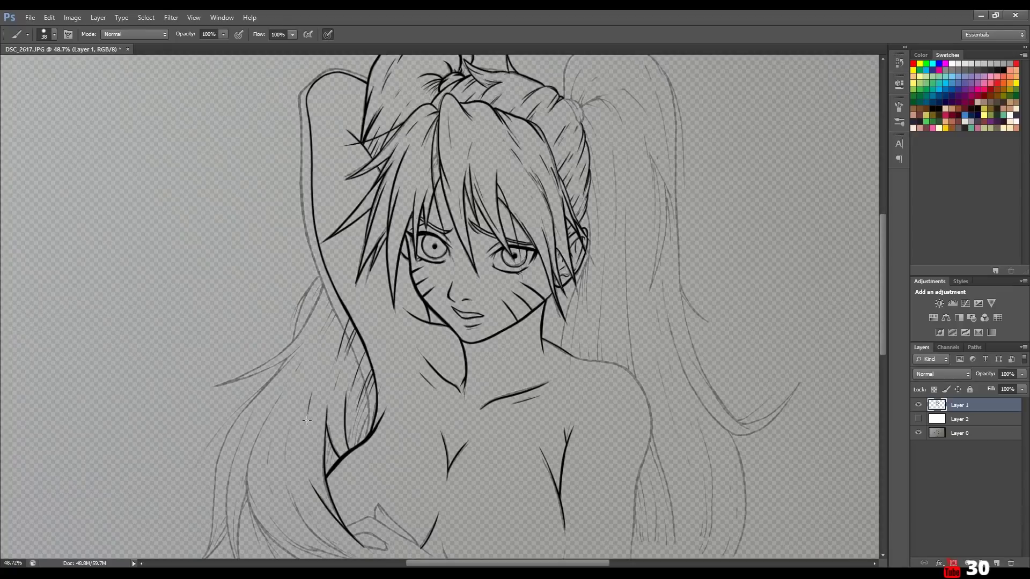
Ink the outer outline, side spikes and inner strands of the lower left ponytail, undoing the last stroke.
left_click_drag(328, 279, 227, 378)
left_click_drag(312, 338, 225, 405)
left_click_drag(247, 400, 210, 545)
left_click_drag(283, 391, 248, 512)
left_click_drag(326, 273, 294, 333)
left_click_drag(310, 289, 276, 346)
key("ctrl+z")
Ink the outline of the shoulder and upper arm on the viewer's right and check it against the white layer.
scroll(558, 349, "right", 2)
left_click_drag(546, 360, 594, 411)
key("z")
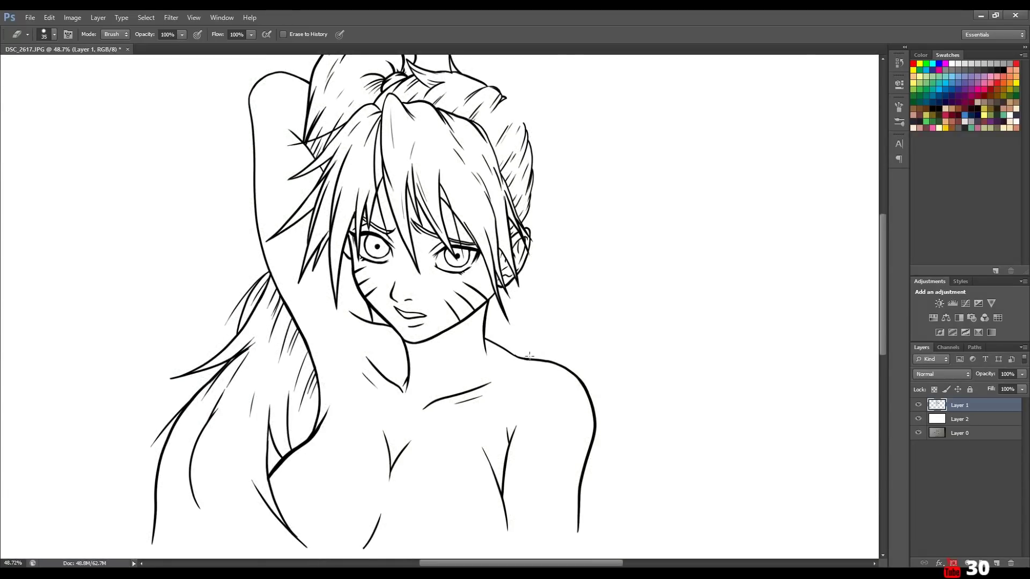
left_click_drag(554, 365, 241, 321)
key("ctrl+comma")
Ink the base and inner strands of the right ponytail, comparing the lines against the white layer.
scroll(677, 513, "up", 3)
mouse_move(574, 169)
left_mouse_down()
mouse_move(590, 380)
mouse_move(623, 399)
left_mouse_up()
scroll(548, 169, "down", 1)
mouse_move(575, 174)
left_mouse_down()
mouse_move(553, 141)
mouse_move(617, 84)
mouse_move(639, 153)
left_mouse_up()
left_click_drag(606, 180, 618, 250)
key("ctrl+comma")
key("ctrl+comma")
Ink the right ponytail's long outer edge, curled tip and lower strands behind the shoulder.
mouse_move(632, 110)
left_mouse_down()
mouse_move(682, 425)
mouse_move(725, 514)
left_mouse_up()
mouse_move(661, 386)
left_mouse_down()
mouse_move(735, 536)
mouse_move(789, 489)
left_mouse_up()
key("e")
key("b")
left_click_drag(711, 495, 749, 534)
key("ctrl+comma")
left_click_drag(672, 421, 695, 487)
key("ctrl+comma")
Ink the tapering strands at the lower end of the left ponytail.
left_click_drag(884, 287, 884, 307)
scroll(440, 306, "down", 2)
mouse_move(407, 394)
left_mouse_down()
mouse_move(370, 440)
mouse_move(333, 456)
left_mouse_up()
left_click_drag(376, 386, 322, 468)
left_click_drag(328, 370, 290, 454)
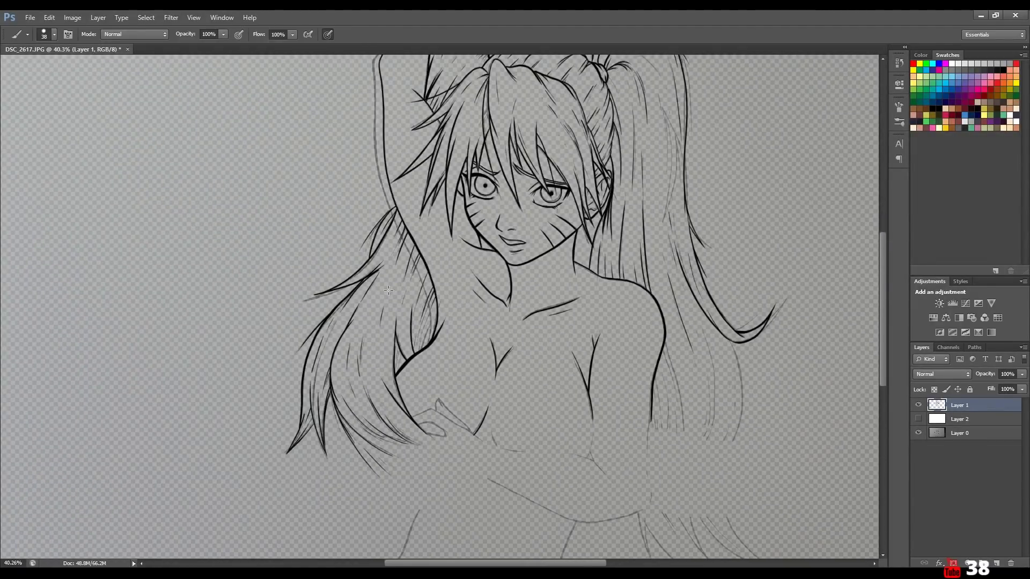
Create a new layer and ink a wavy edge across the bottom of the figure.
scroll(543, 247, "up", 1)
key("ctrl+shift+alt+n")
key("ctrl+comma")
mouse_move(378, 504)
left_mouse_down()
mouse_move(410, 472)
mouse_move(559, 454)
mouse_move(679, 459)
left_mouse_up()
key("ctrl+comma")
Ink the lower ends and inner strands of the right ponytail and check the line art on white.
mouse_move(665, 378)
left_mouse_down()
mouse_move(686, 462)
mouse_move(778, 466)
left_mouse_up()
key("ctrl+comma")
key("ctrl+comma")
left_click_drag(700, 359, 716, 464)
left_click_drag(735, 395, 742, 475)
scroll(440, 305, "down", 3)
scroll(440, 306, "up", 4)
key("ctrl+comma")
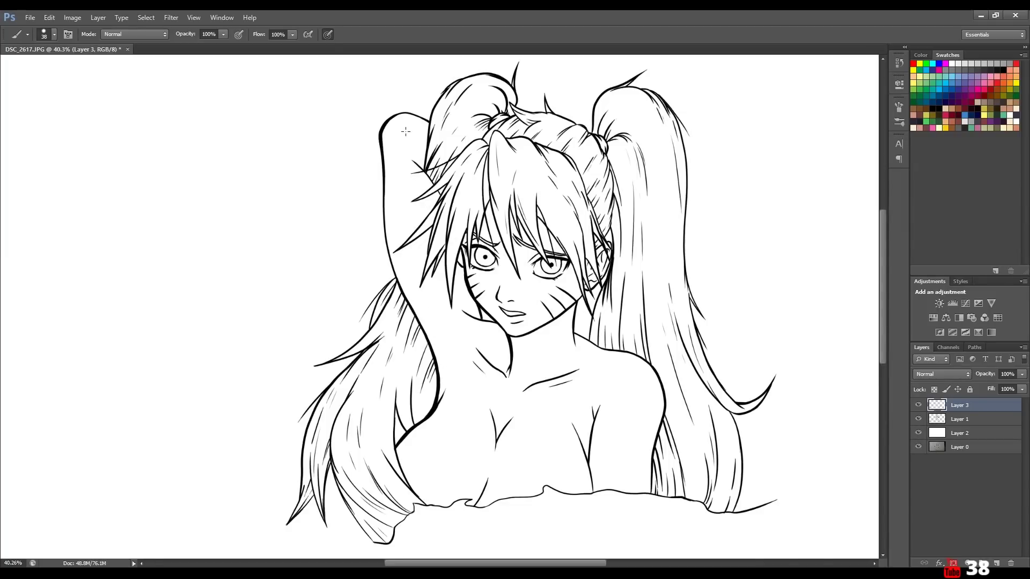
Try to ink the hand above the wavy edge, beside the left ponytail.
key("ctrl+comma")
left_click_drag(437, 469, 471, 501)
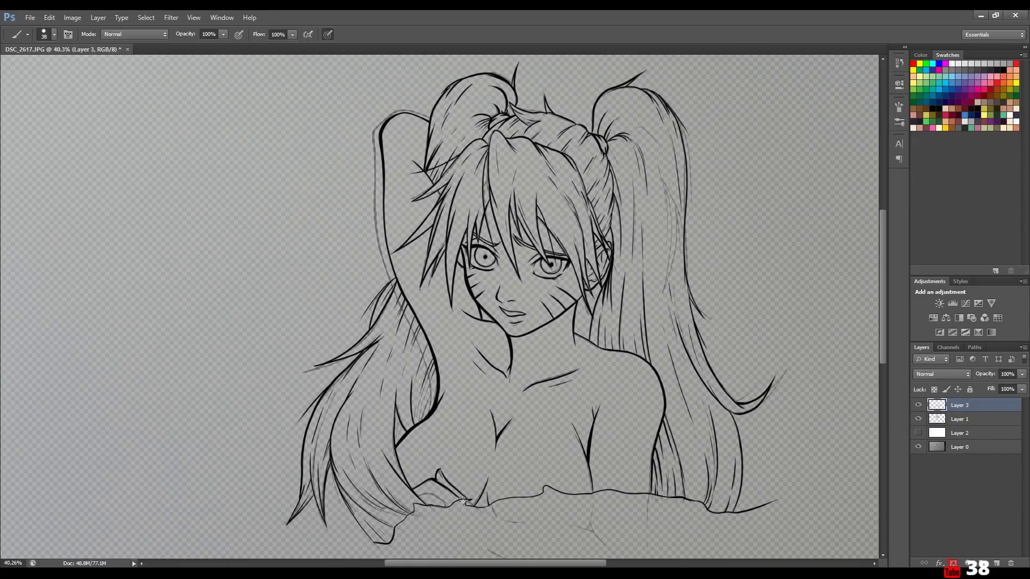
key("ctrl+comma")
key("ctrl+z")
Merge the two line-art layers into Layer 3 and add a new empty layer for colouring.
left_click(971, 419, "shift")
key("ctrl+slash")
key("ctrl+shift+alt+n")
key("ctrl+e")
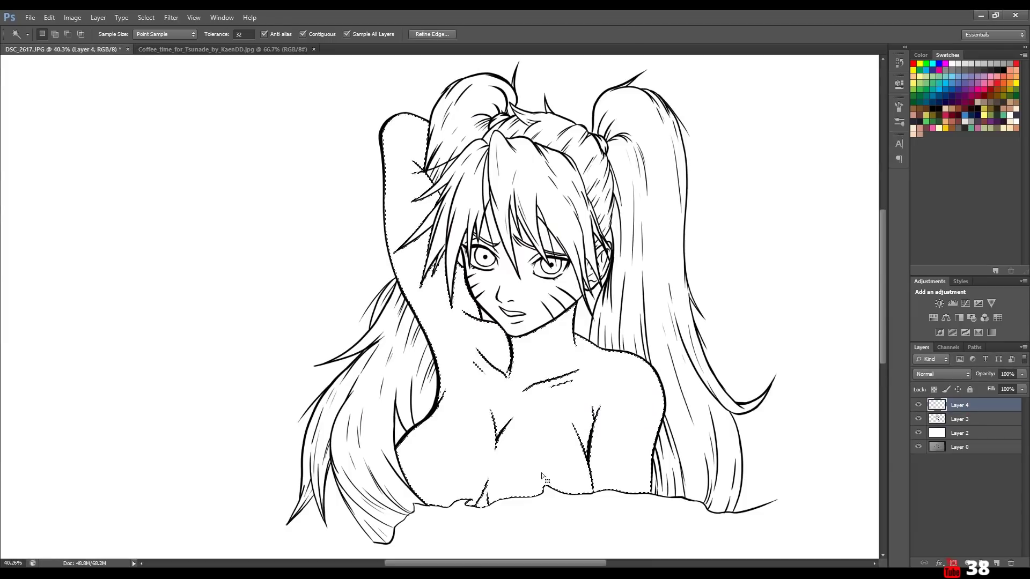
Fill the selected body area with peach skin colour, deselect it and move Layer 4 below the line art.
key("ctrl+shift+i")
key("alt+BackSpace")
key("ctrl+z")
key("alt+BackSpace")
key("ctrl+d")
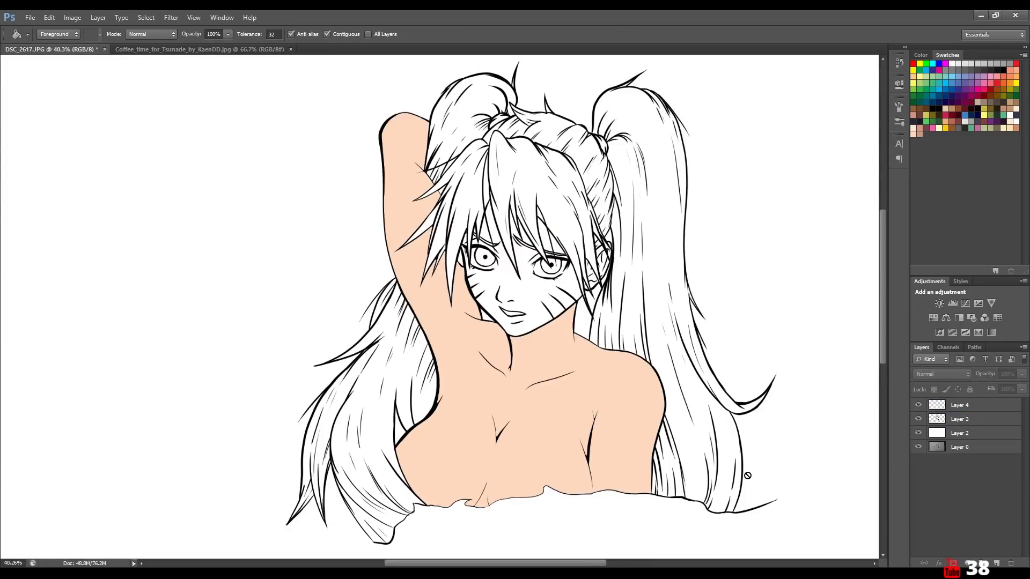
key("ctrl+[")
Fill the face with the same peach on Layer 4 and check the colour with the line art hidden.
key("w")
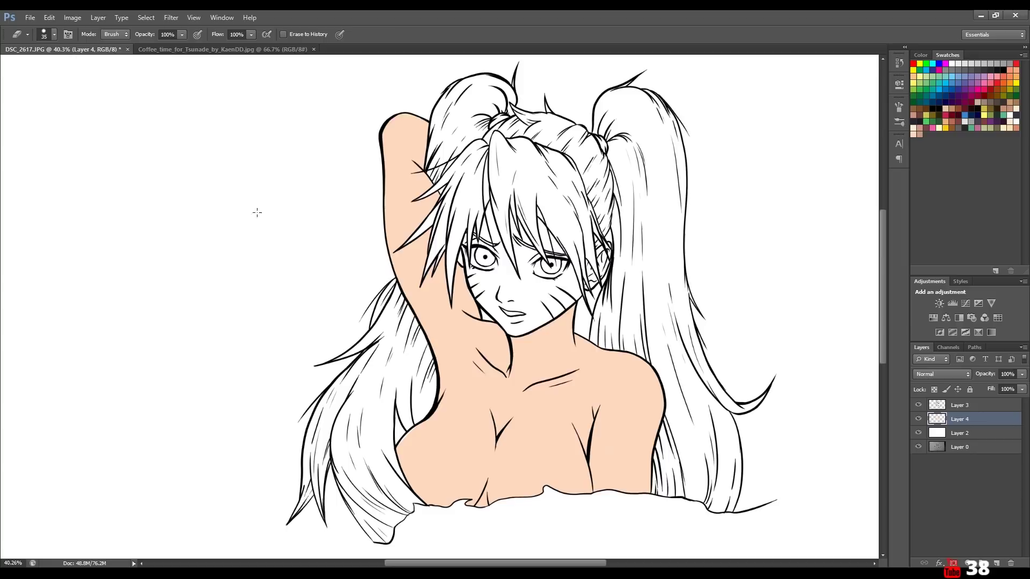
key("b")
key("alt+[")
left_click(918, 405)
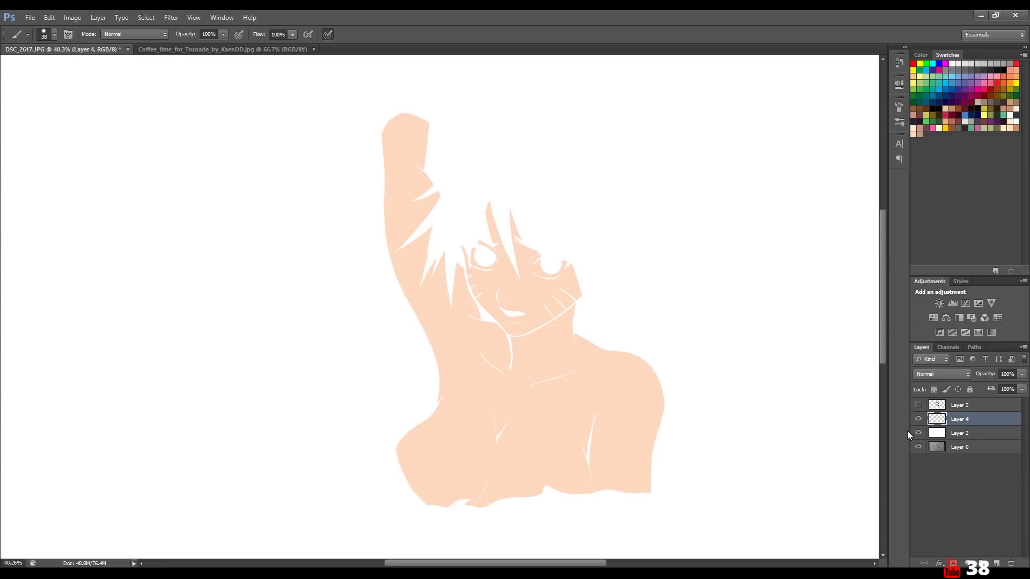
left_click(918, 405)
Paint the eyes off-white and fill the ear with the peach skin colour.
left_click_drag(466, 268, 499, 268)
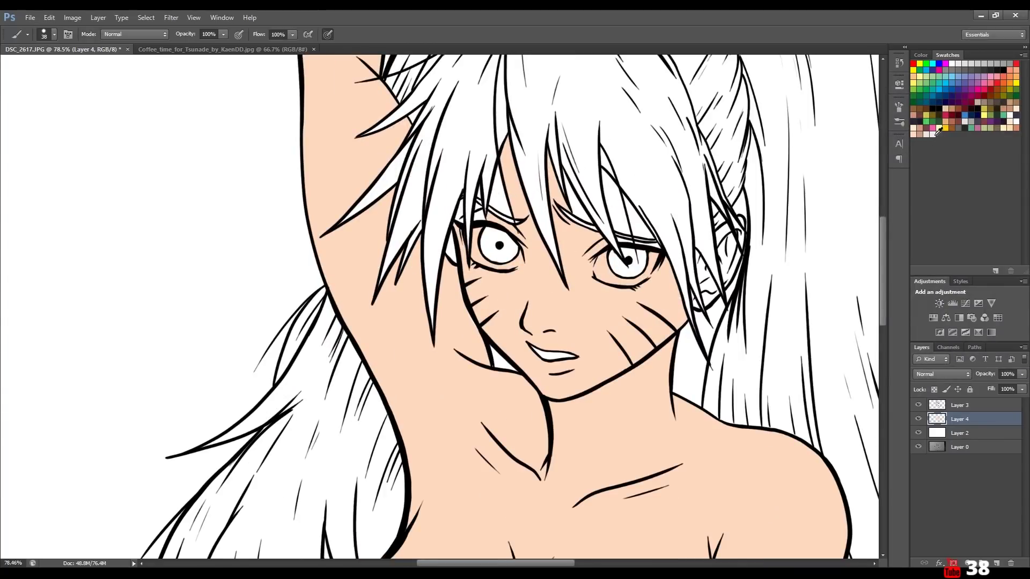
mouse_move(598, 257)
left_mouse_down()
mouse_move(654, 266)
mouse_move(716, 300)
mouse_move(732, 219)
left_mouse_up()
key("alt+]")
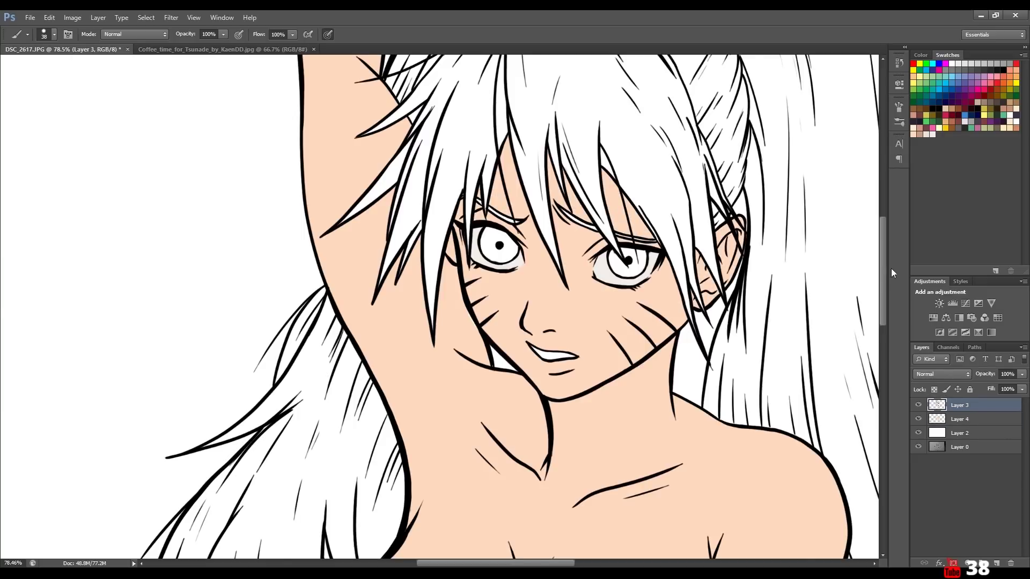
Select Layer 4, choose another brush preset, try a stroke beside the arm, undo it and reduce the brush size.
key("alt+[")
key("period")
left_click(306, 33)
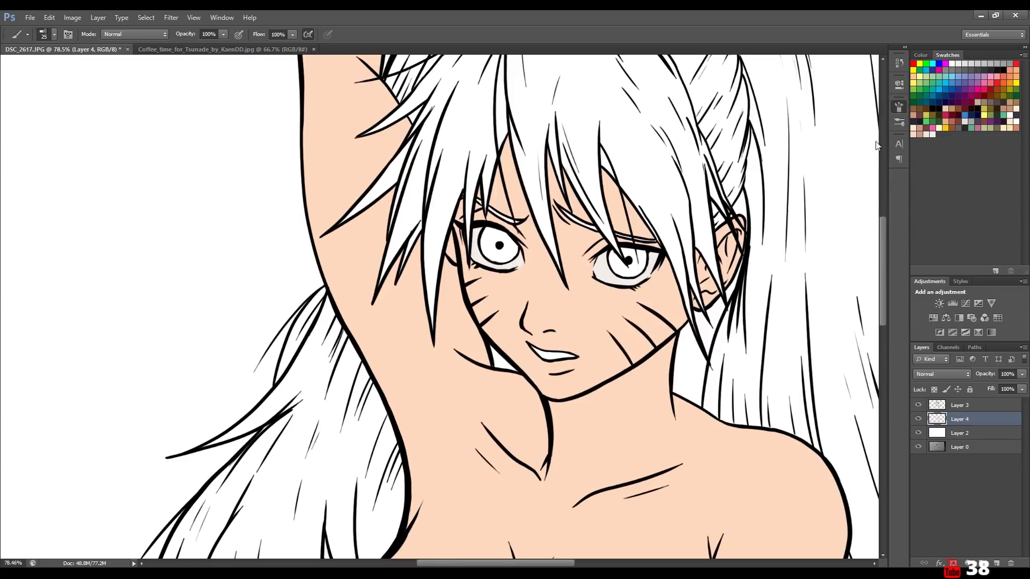
left_click_drag(252, 107, 287, 277)
key("ctrl+z")
key("bracketleft")
key("bracketleft")
key("bracketleft")
Try test strokes at 70% brush opacity on the blank area beside the arm.
key("7")
mouse_move(241, 198)
left_mouse_down()
mouse_move(220, 316)
mouse_move(223, 231)
left_mouse_up()
key("ctrl+z")
key("ctrl+z")
left_click(308, 34)
left_click_drag(239, 164, 225, 239)
key("ctrl+z")
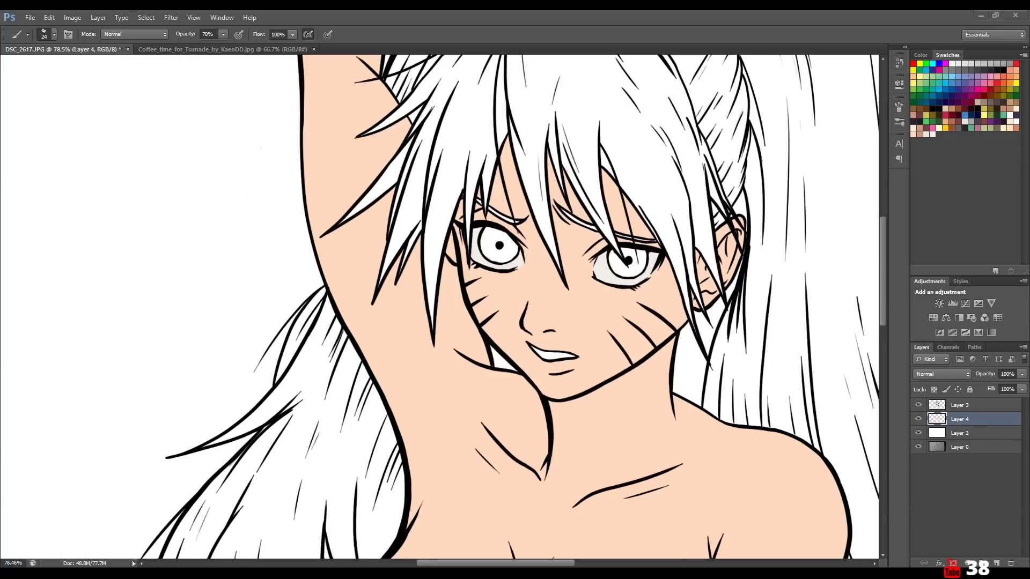
Set the brush opacity to 100% with pressure-controlled size and paint brown shadows under the chin and above the collarbone.
left_click_drag(662, 348, 561, 430)
key("ctrl+z")
key("0")
key("ctrl+z")
left_click_drag(639, 370, 574, 399)
left_click(328, 34)
mouse_move(622, 437)
left_mouse_down()
mouse_move(580, 497)
mouse_move(633, 432)
left_mouse_up()
left_click_drag(633, 430, 596, 486)
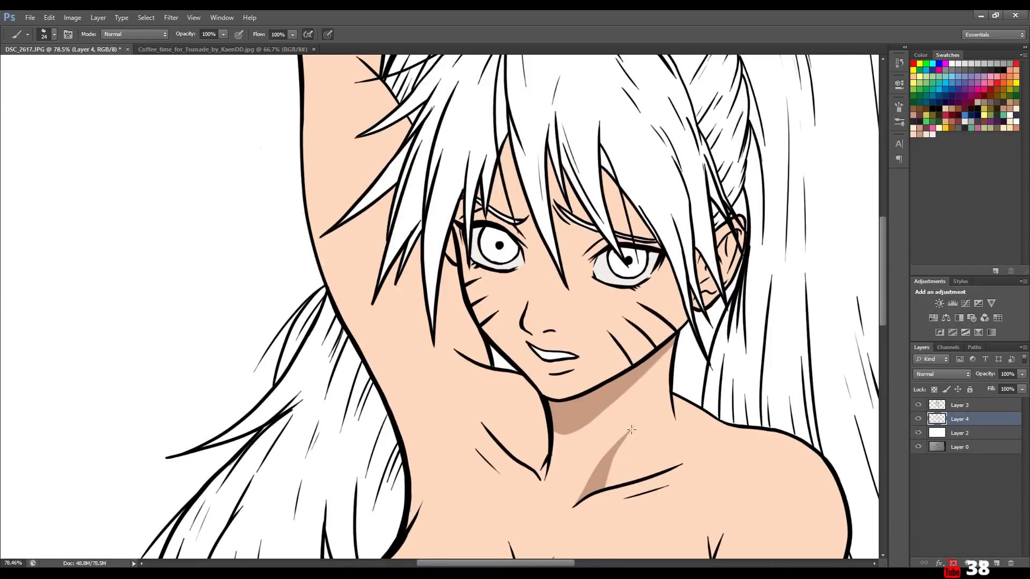
Paint a brown shadow on the arm area between the face and the hanging hair.
left_click_drag(445, 306, 431, 333)
left_click_drag(446, 257, 461, 349)
left_click_drag(456, 308, 485, 365)
Enlarge the brush to 65 px and shade the raised arm's outer edge, armpit and elbow in brown.
key("bracketright")
key("bracketright")
key("bracketright")
key("bracketright")
mouse_move(306, 142)
left_mouse_down()
mouse_move(317, 214)
mouse_move(413, 424)
left_mouse_up()
left_click_drag(431, 469, 411, 528)
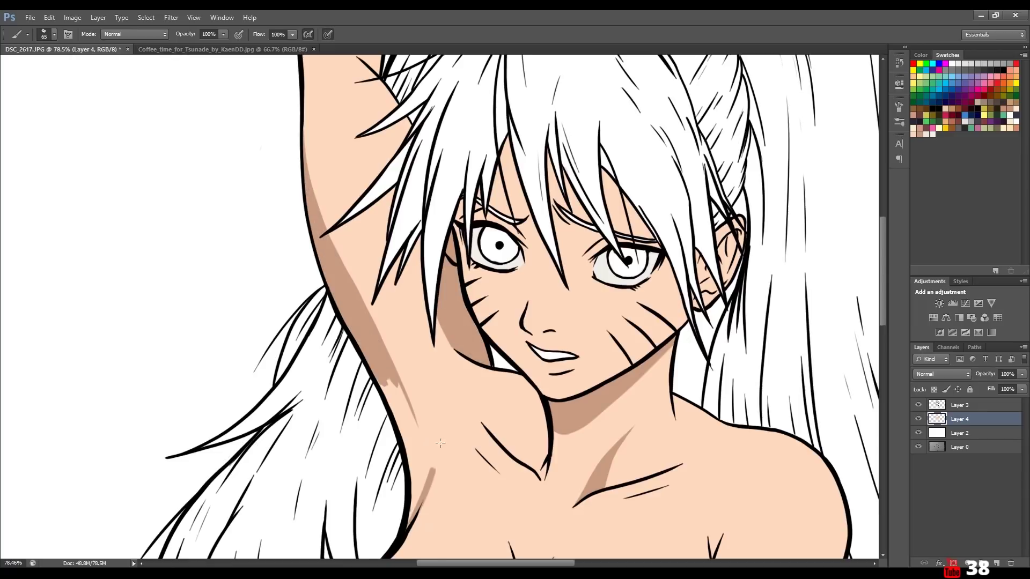
left_click_drag(439, 443, 381, 381)
left_click_drag(389, 405, 429, 518)
left_click_drag(443, 415, 431, 472)
scroll(432, 467, "up", 3)
left_click_drag(308, 209, 345, 117)
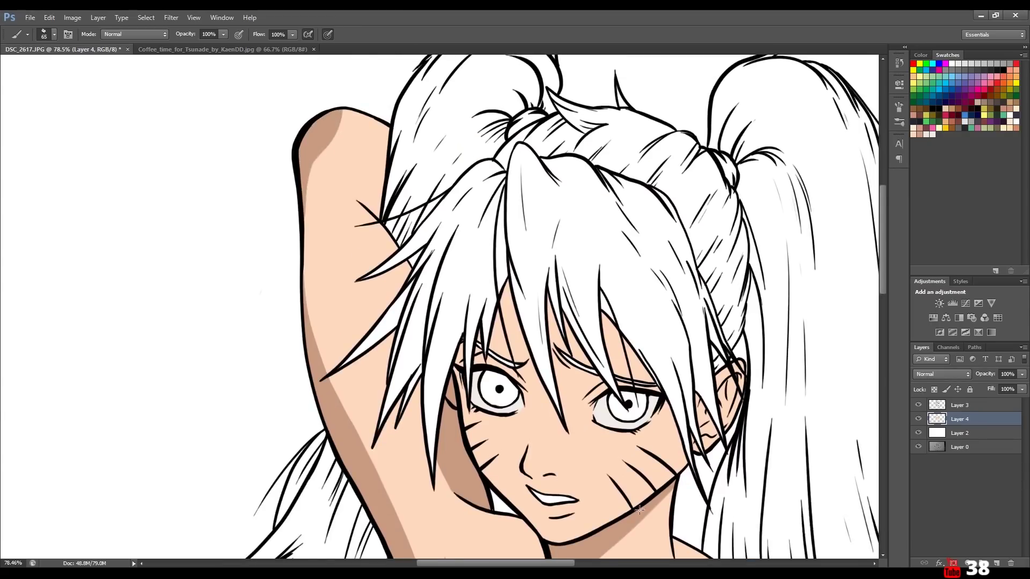
Shade the cheek edge, lower lip, brow and bridge of the nose with the brown shadow colour.
scroll(640, 510, "down", 2)
mouse_move(472, 312)
left_mouse_down()
mouse_move(523, 415)
mouse_move(560, 418)
left_mouse_up()
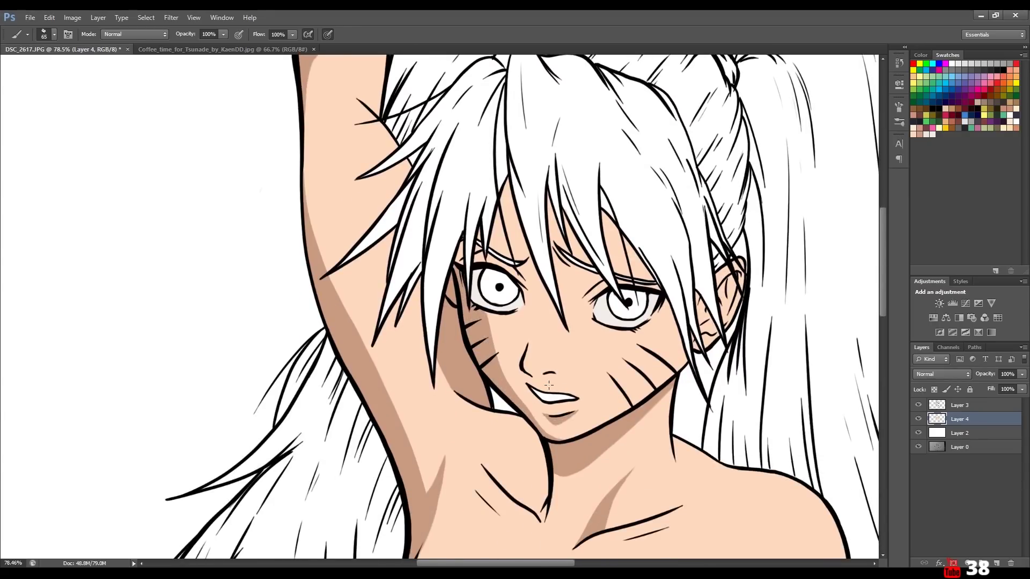
left_click_drag(459, 250, 489, 256)
mouse_move(599, 279)
left_mouse_down()
mouse_move(569, 315)
mouse_move(552, 236)
left_mouse_up()
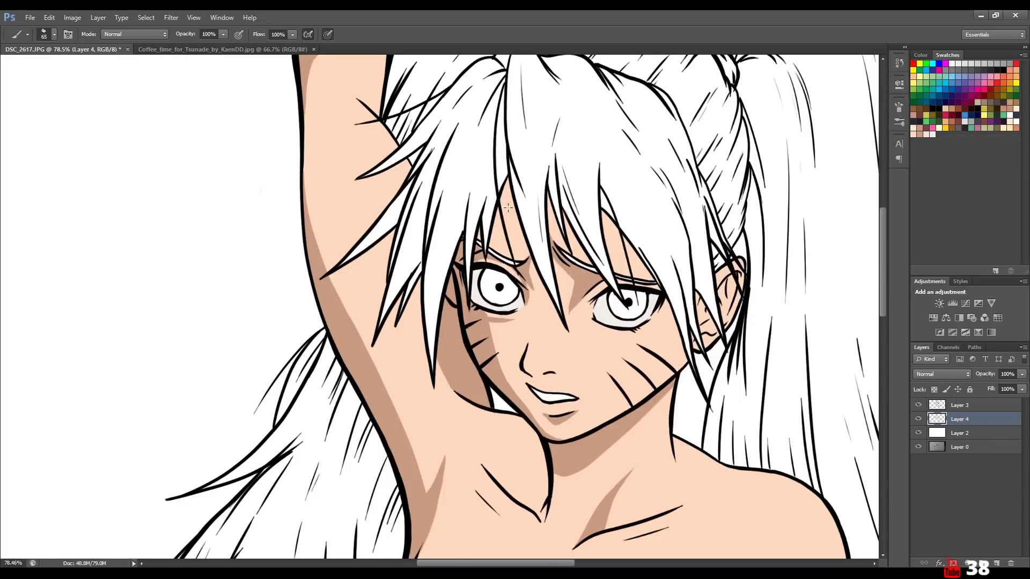
scroll(483, 313, "up", 1)
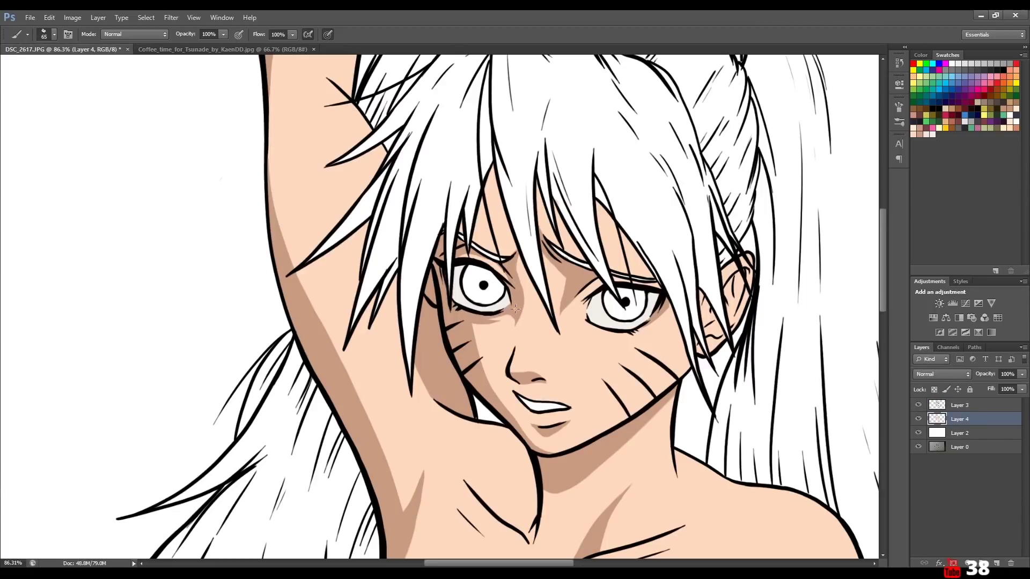
Paint brown shadows along the shoulder crease, on the forehead beneath the bangs and between the eyebrows.
left_click_drag(447, 492, 486, 536)
left_click_drag(486, 174, 518, 257)
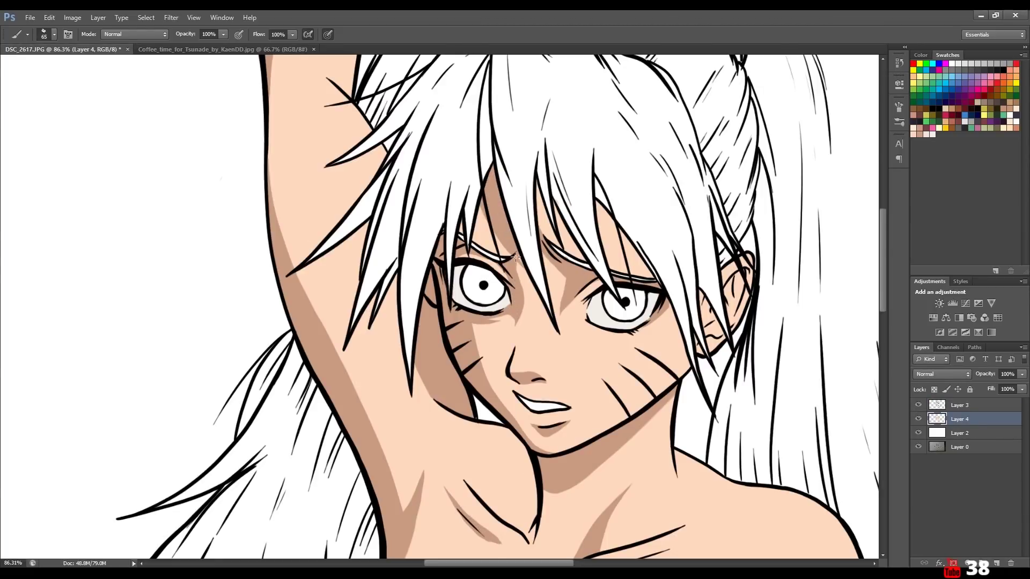
left_click_drag(537, 182, 582, 261)
mouse_move(596, 204)
left_mouse_down()
mouse_move(625, 263)
mouse_move(651, 276)
left_mouse_up()
left_click_drag(572, 259, 564, 300)
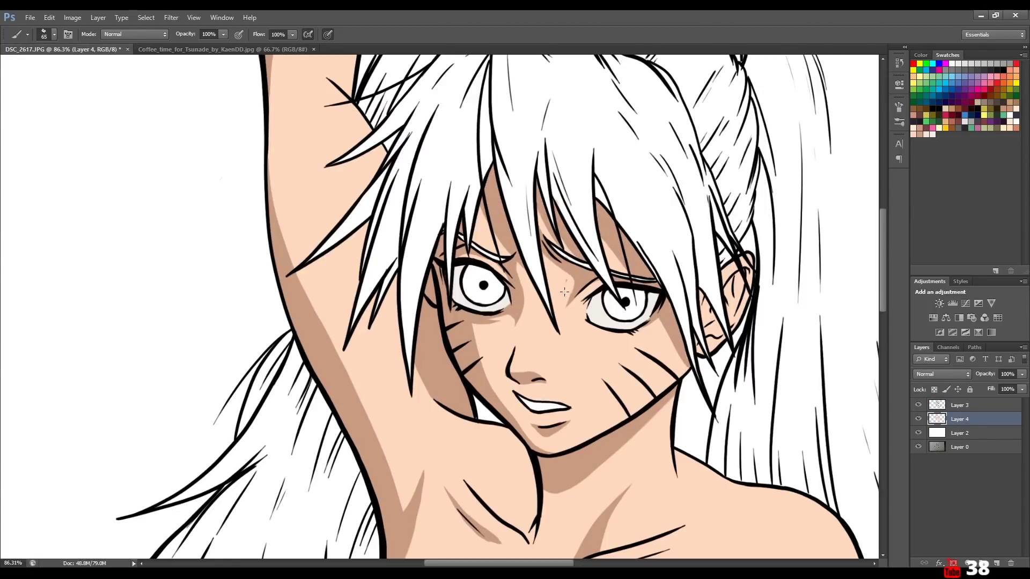
Paint both irises blue and shade the whites of the eyes with light grey.
left_click_drag(466, 268, 498, 303)
left_click_drag(605, 292, 646, 319)
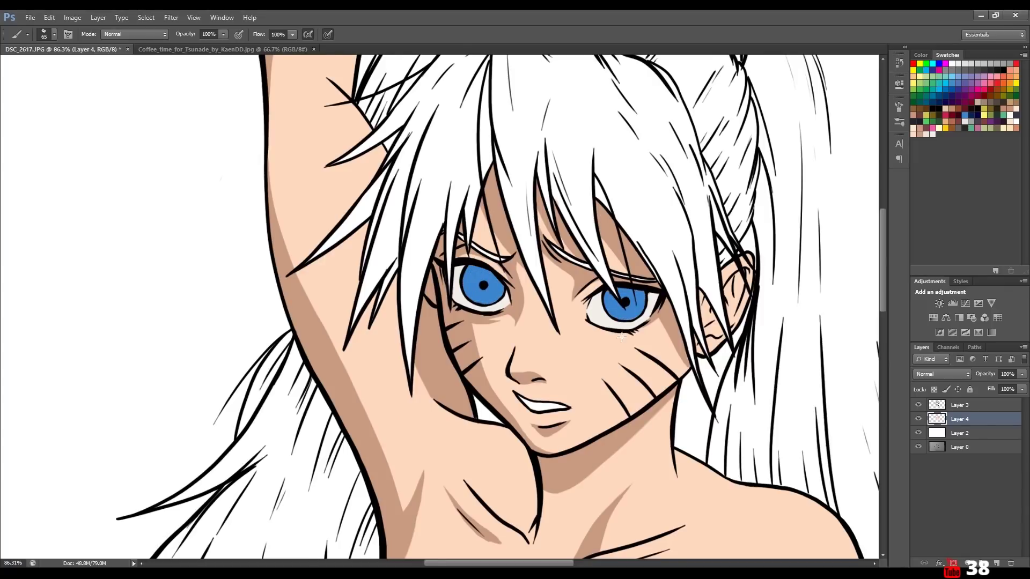
left_click_drag(462, 273, 507, 300)
left_click_drag(590, 295, 651, 311)
key("6")
key("1")
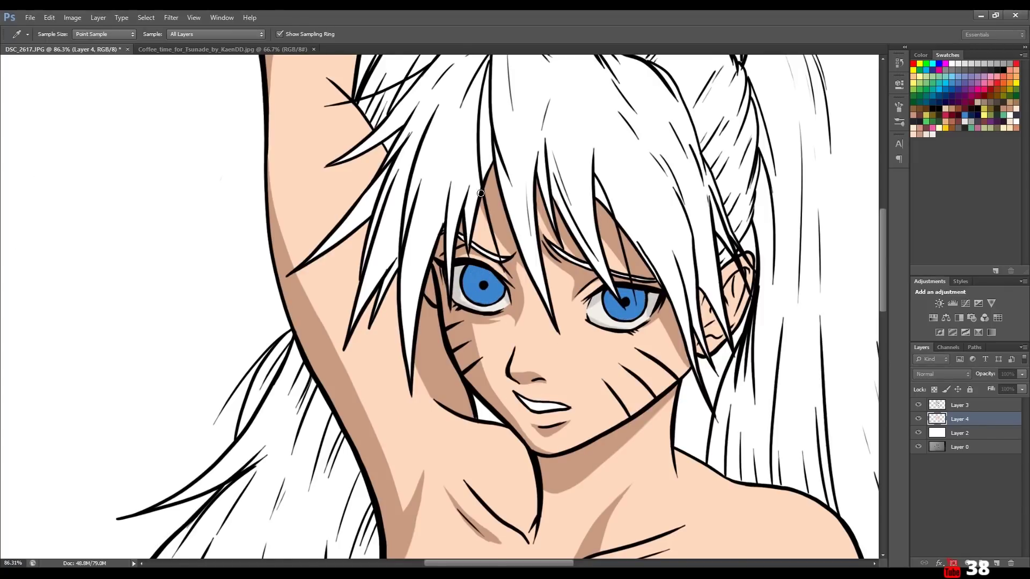
Darken the upper part of both irises with a deeper blue at 36% brush opacity.
left_click_drag(464, 268, 501, 290)
mouse_move(605, 292)
left_mouse_down()
mouse_move(612, 309)
mouse_move(644, 300)
left_mouse_up()
key("3")
key("6")
mouse_move(502, 290)
left_mouse_down()
mouse_move(472, 276)
mouse_move(496, 280)
left_mouse_up()
left_click_drag(603, 289, 643, 298)
left_click_drag(635, 299, 660, 299)
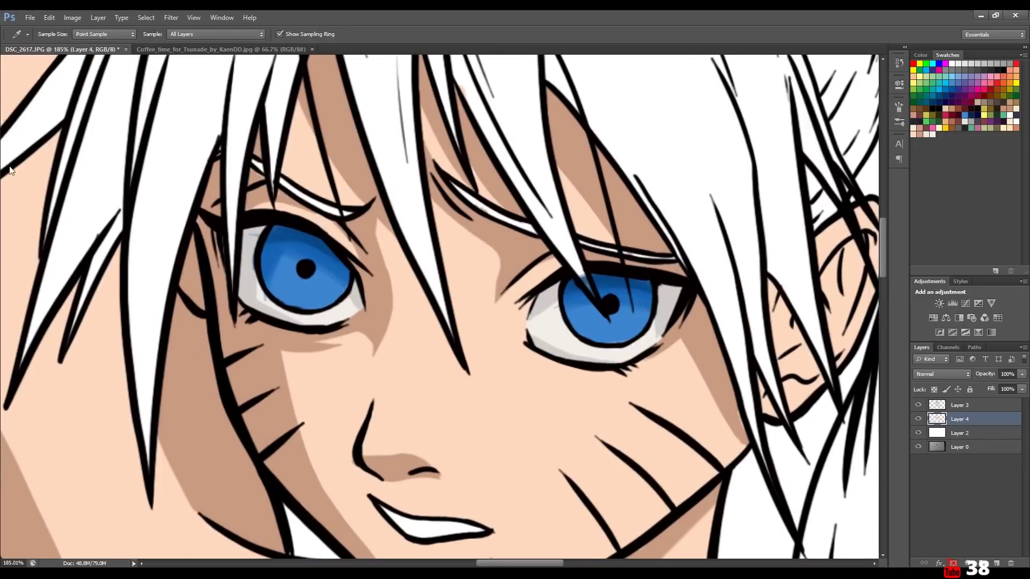
key("ctrl+space")
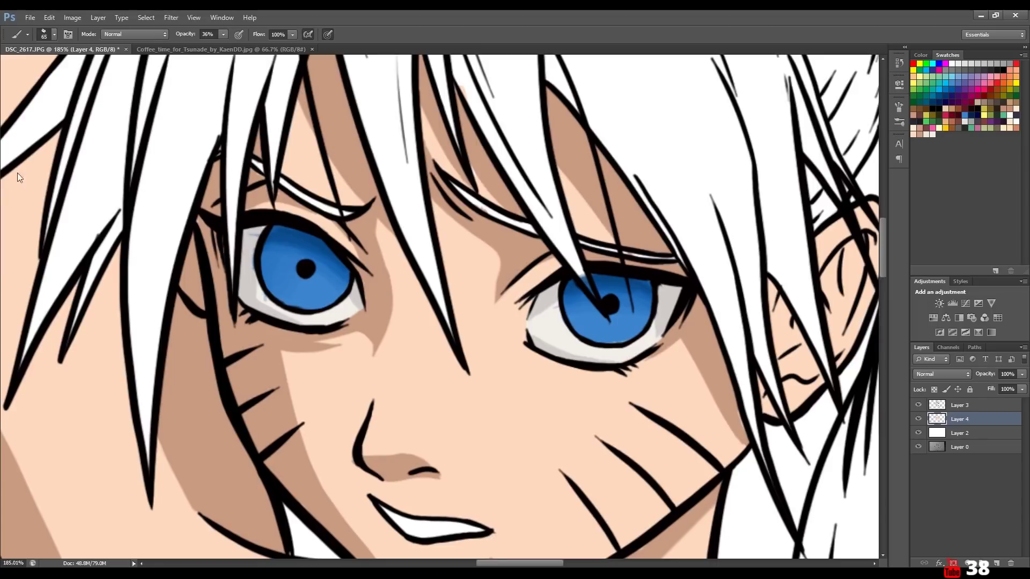
left_click_drag(555, 307, 220, 333)
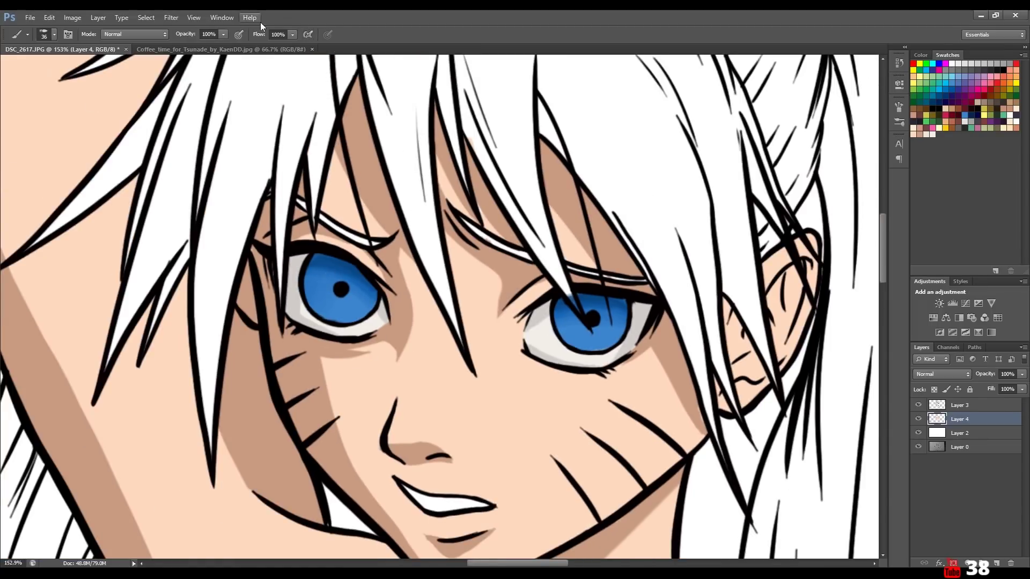
Create a new layer and paint white light reflections in both eyes at 100% brush opacity.
key("7")
key("9")
left_click_drag(259, 21, 50, 34)
key("ctrl+shift+alt+n")
left_click_drag(512, 381, 225, 279)
key("0")
left_click_drag(194, 186, 207, 292)
key("ctrl+z")
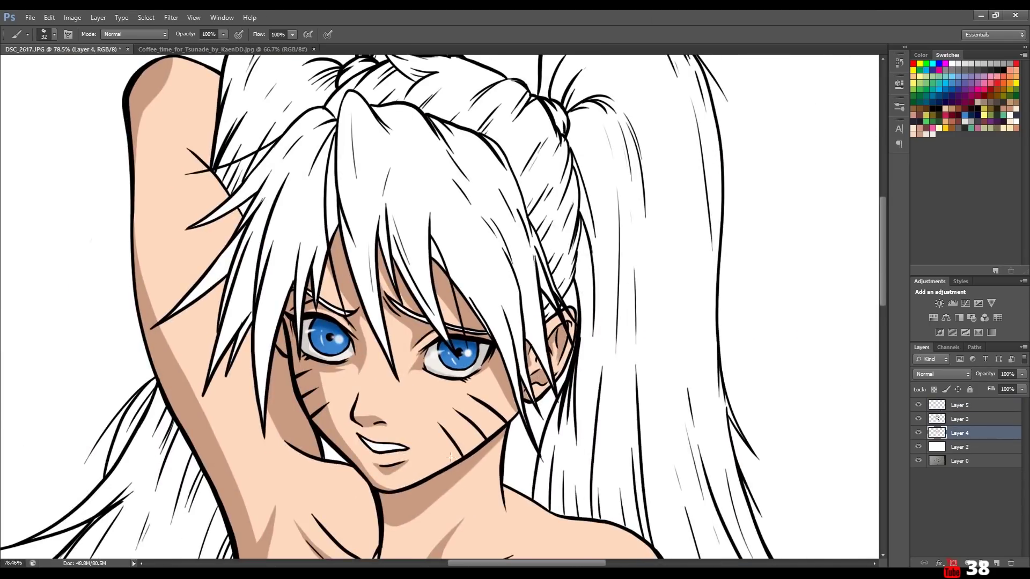
Dot white highlights on the cheek and the tip of the nose on Layer 5.
key("alt+bracketright")
key("alt+bracketright")
left_click_drag(474, 387, 492, 410)
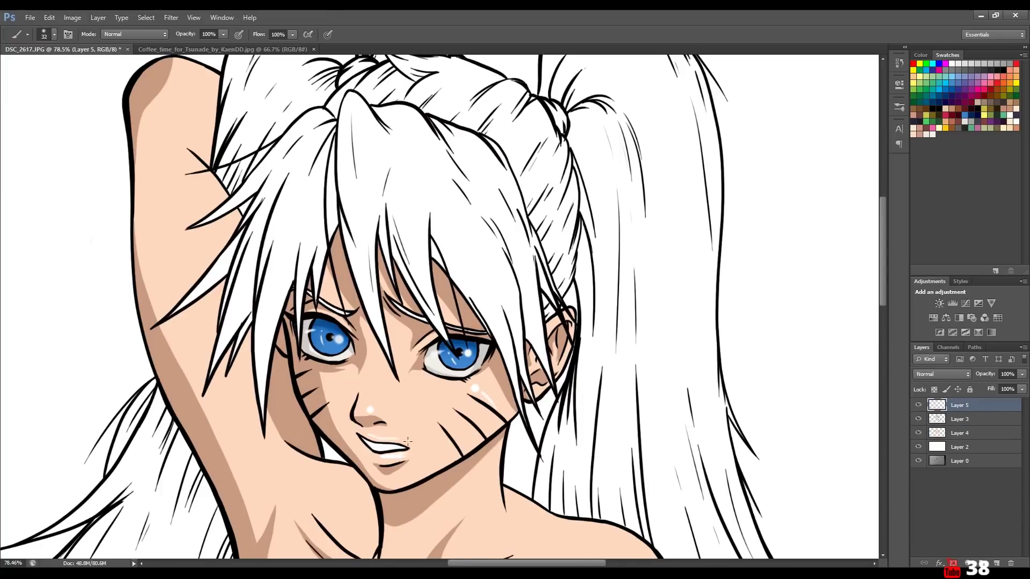
Paint white highlights on the lowered shoulder and along the collarbone creases at reduced brush opacity.
key("alt+bracketleft")
key("alt+bracketleft")
scroll(512, 445, "down", 3)
left_click(619, 435)
key("6")
key("6")
left_click_drag(655, 491, 637, 450)
scroll(627, 453, "down", 5)
scroll(409, 428, "up", 5)
left_click_drag(362, 377, 406, 417)
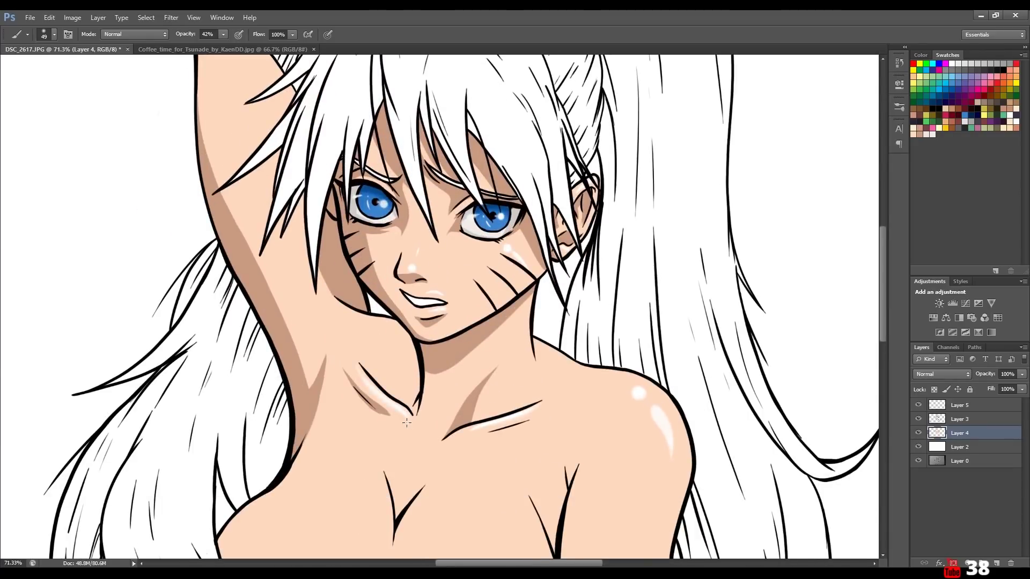
Shade the upper chest crease and the armpit of the lowered arm with the brown shadow colour.
key("]")
scroll(880, 151, "down", 3)
mouse_move(531, 338)
left_mouse_down()
mouse_move(461, 357)
mouse_move(397, 429)
mouse_move(450, 380)
left_mouse_up()
left_click(61, 49)
scroll(380, 499, "down", 5)
scroll(379, 499, "up", 5)
mouse_move(555, 375)
left_mouse_down()
mouse_move(548, 423)
mouse_move(536, 371)
mouse_move(587, 325)
left_mouse_up()
left_click_drag(539, 397, 552, 370)
Paint white highlights on both sides of the chest on Layer 5 at 54% brush opacity.
key("5")
key("4")
key("ctrl+Tab")
key("ctrl+shift+Tab")
left_click(968, 405)
mouse_move(348, 417)
left_mouse_down()
mouse_move(335, 431)
mouse_move(352, 403)
left_mouse_up()
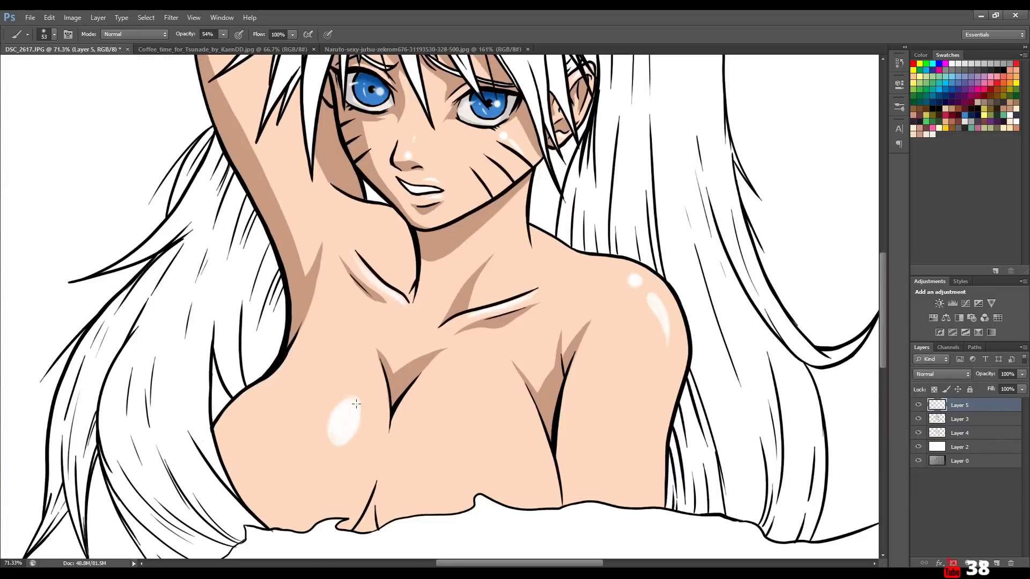
scroll(538, 489, "down", 3)
left_click_drag(573, 453, 563, 409)
Set the brush to 68 px and 46% opacity for the highlight on the raised-arm side of the chest.
scroll(474, 397, "up", 2)
key("4")
key("6")
key("bracketright")
key("bracketright")
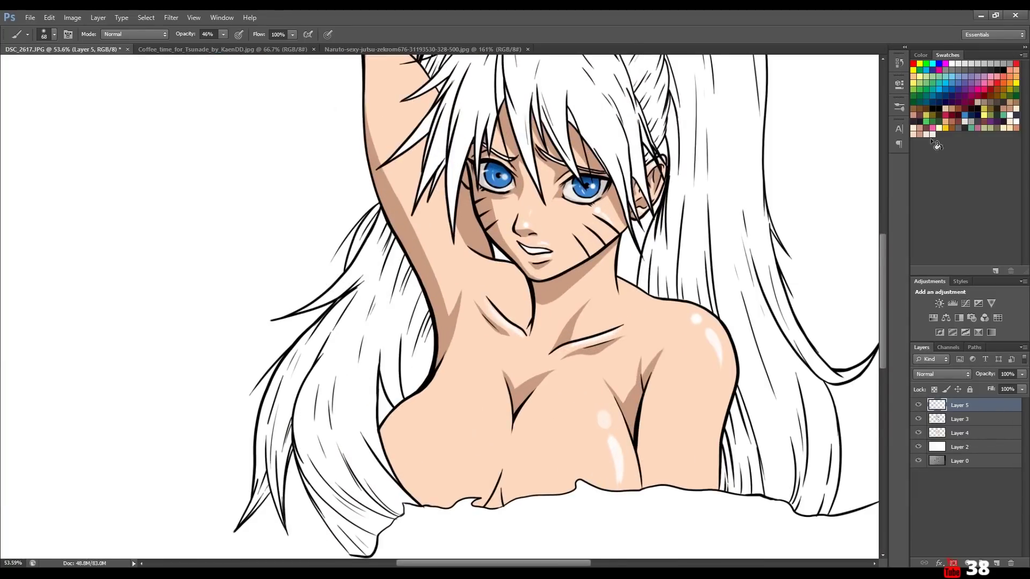
Paint brown shadows on Layer 4 along the torso edge, lower chest crease, lowered arm and shoulder crease.
key("alt+bracketleft")
key("alt+bracketleft")
mouse_move(408, 399)
left_mouse_down()
mouse_move(384, 451)
mouse_move(394, 472)
left_mouse_up()
left_click_drag(523, 408, 502, 504)
left_click_drag(521, 466, 480, 507)
left_click_drag(536, 448, 515, 504)
scroll(536, 482, "down", 1)
left_click_drag(652, 359, 646, 475)
left_click_drag(490, 290, 529, 325)
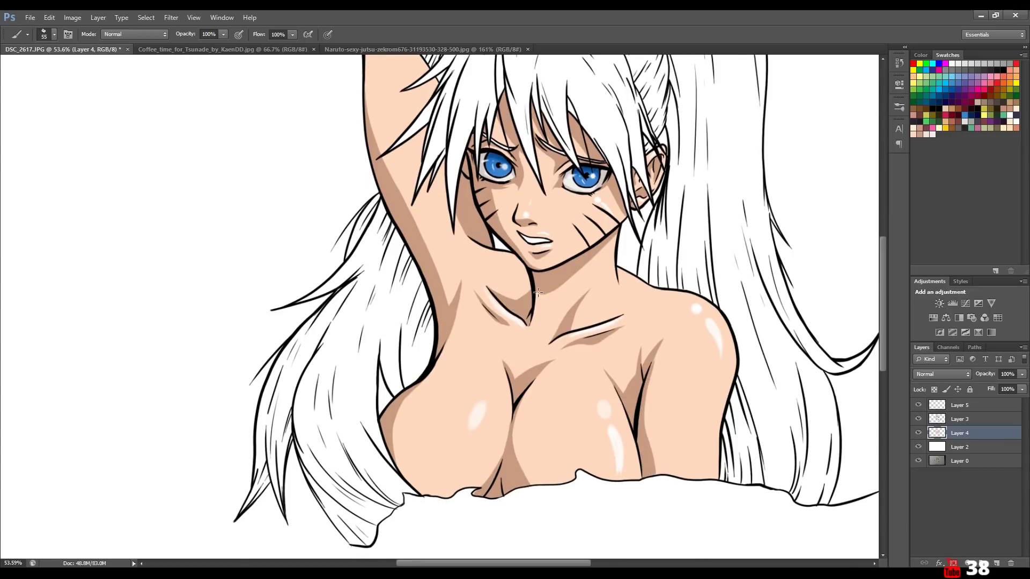
Paint a soft pink blush on both cheeks on Layer 5 at low brush opacity.
scroll(529, 325, "up", 3)
scroll(138, 261, "down", 1)
key("alt+bracketright")
key("alt+bracketright")
key("b")
left_click_drag(244, 249, 266, 268)
key("ctrl+z")
left_click_drag(571, 257, 592, 271)
scroll(536, 322, "up", 1)
left_click_drag(491, 248, 507, 257)
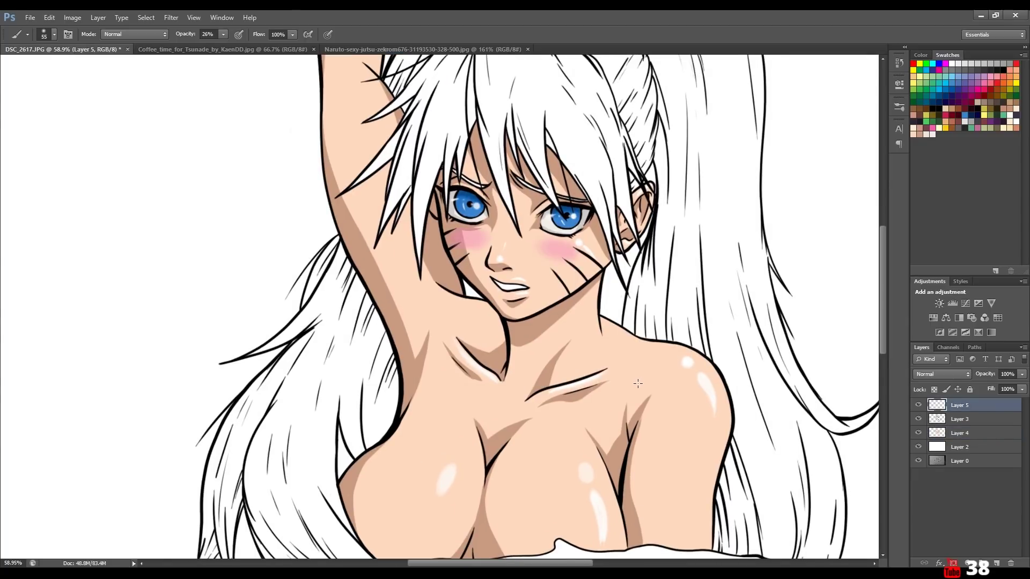
Try to fill the Magic Wand selections of the bangs with the hair colour.
scroll(888, 268, "down", 3)
scroll(879, 321, "up", 3)
key("alt+bracketleft")
key("alt+bracketleft")
key("1")
key("4")
scroll(887, 333, "down", 3)
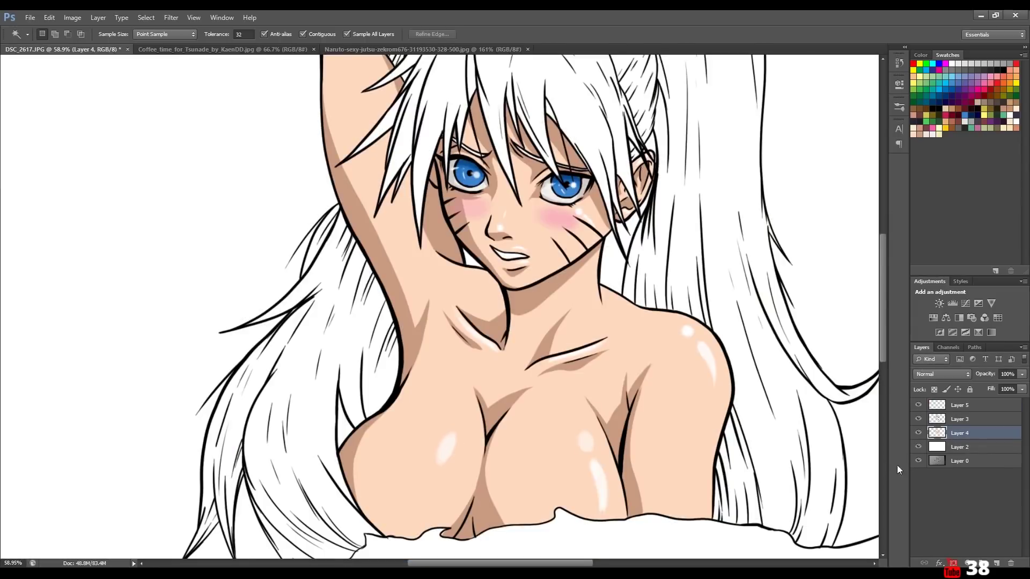
left_click(960, 419)
scroll(440, 306, "up", 5)
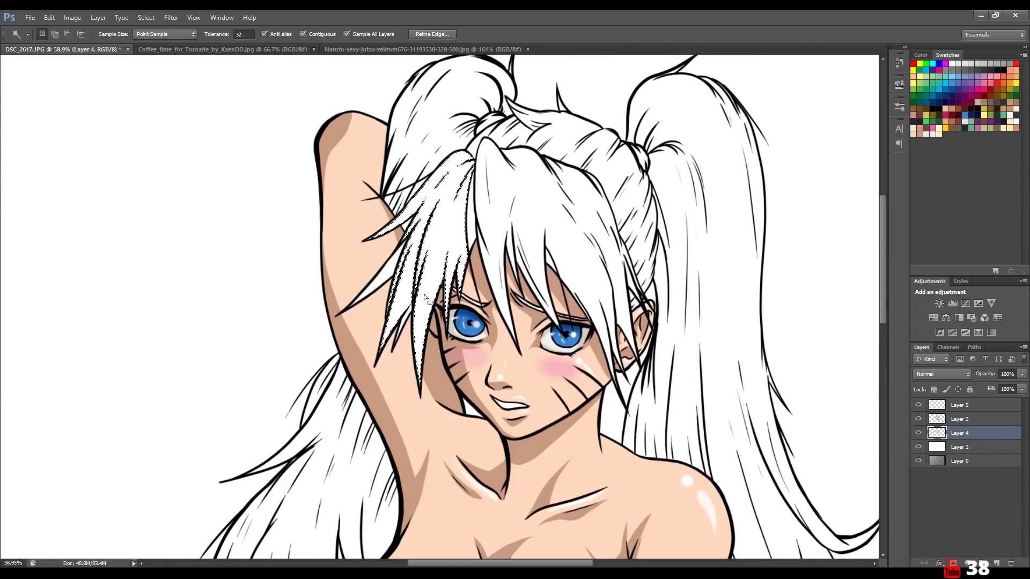
key("g")
left_click(408, 214)
left_click(537, 215)
key("ctrl+z")
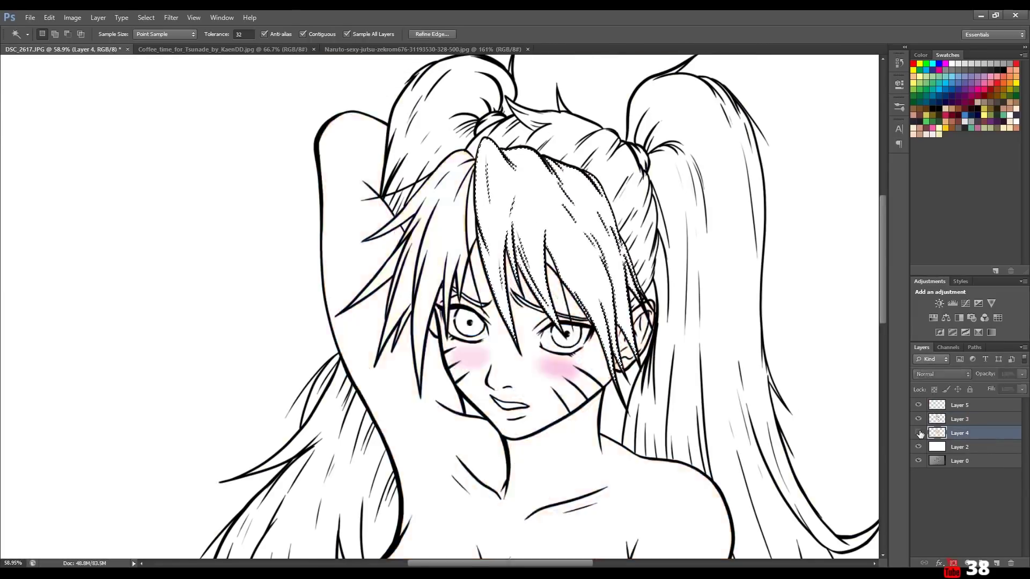
key("ctrl+z")
Select the ponytail beside the raised arm with the Magic Wand and fill it with pale yellow on Layer 4.
left_click(960, 433)
key("w")
left_click(424, 127)
key("g")
left_click(424, 127)
key("b")
left_click(964, 421)
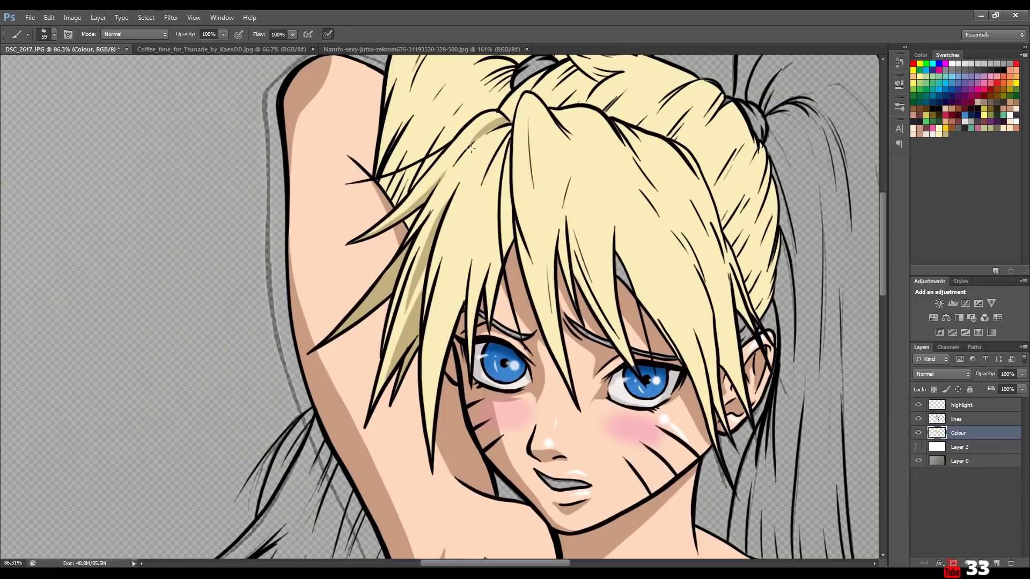
Shade the bangs beside the raised arm with darker yellow strands and add thin white highlights.
left_click_drag(474, 140, 491, 317)
left_click_drag(507, 131, 488, 275)
mouse_move(483, 232)
left_mouse_down()
mouse_move(494, 268)
mouse_move(453, 317)
left_mouse_up()
left_click_drag(464, 193, 453, 244)
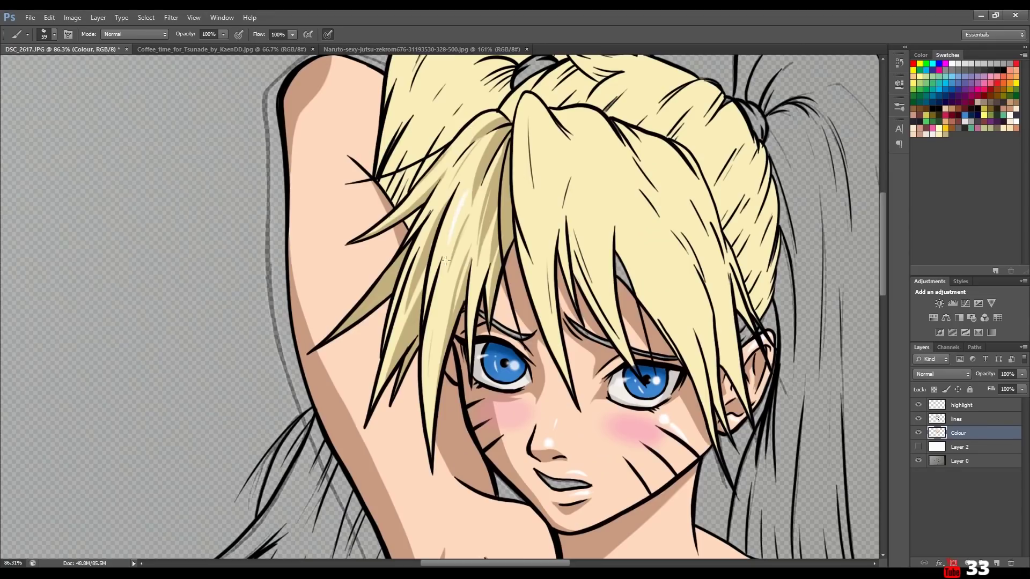
scroll(650, 53, "up", 4)
Shade the ponytail beside the raised arm with dark yellow strokes along its underside, outer edge and top.
mouse_move(499, 177)
left_mouse_down()
mouse_move(476, 201)
mouse_move(498, 209)
mouse_move(397, 279)
left_mouse_up()
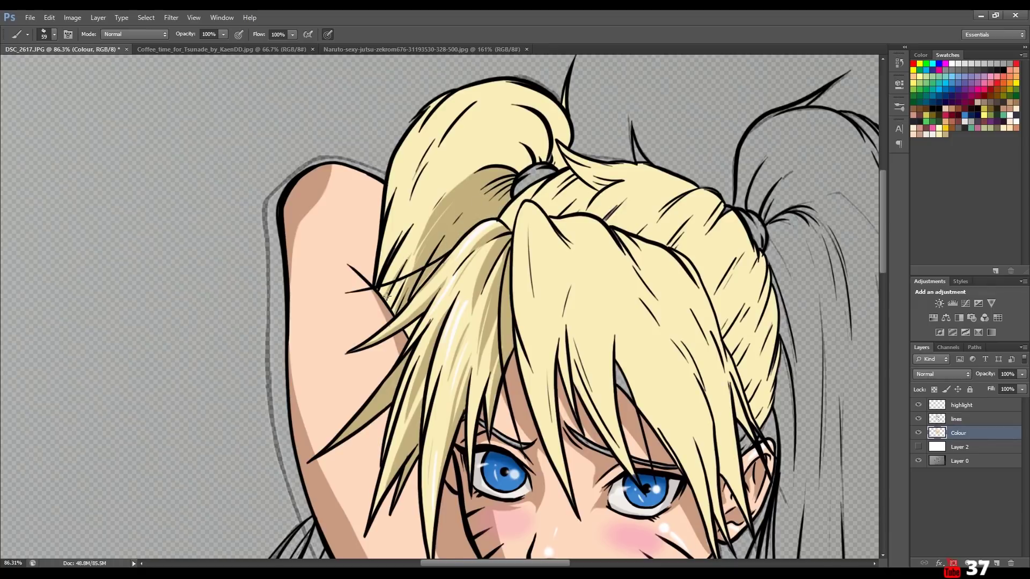
left_click_drag(429, 107, 383, 251)
left_click_drag(539, 134, 471, 179)
mouse_move(477, 99)
left_mouse_down()
mouse_move(413, 201)
mouse_move(413, 150)
left_mouse_up()
Paint white highlights on the central lock and along the strands of the bangs above the ear-side eye.
scroll(550, 172, "down", 1)
left_click_drag(451, 429, 439, 315)
scroll(454, 308, "up", 1)
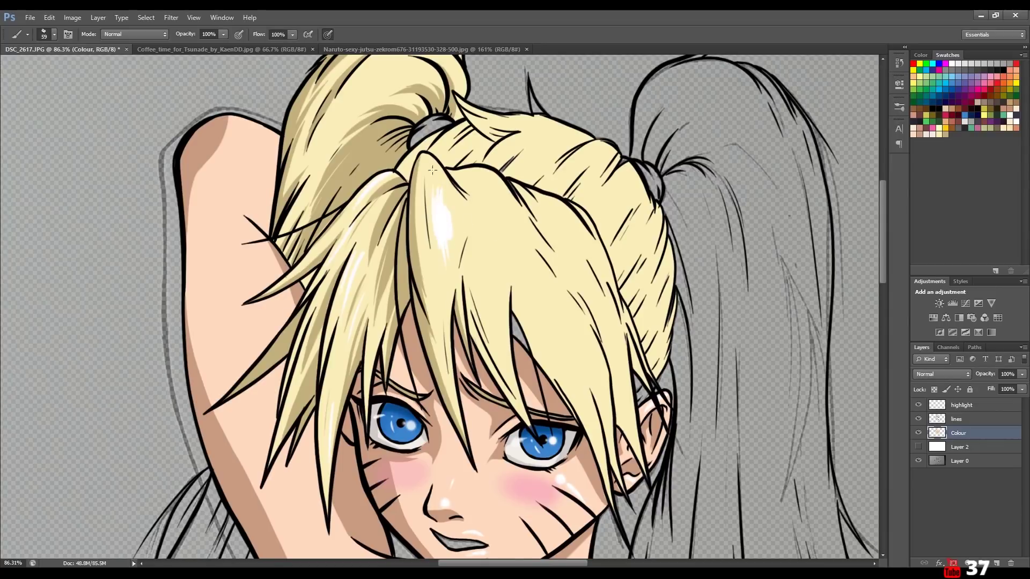
left_click_drag(481, 175, 519, 230)
left_click_drag(602, 365, 531, 254)
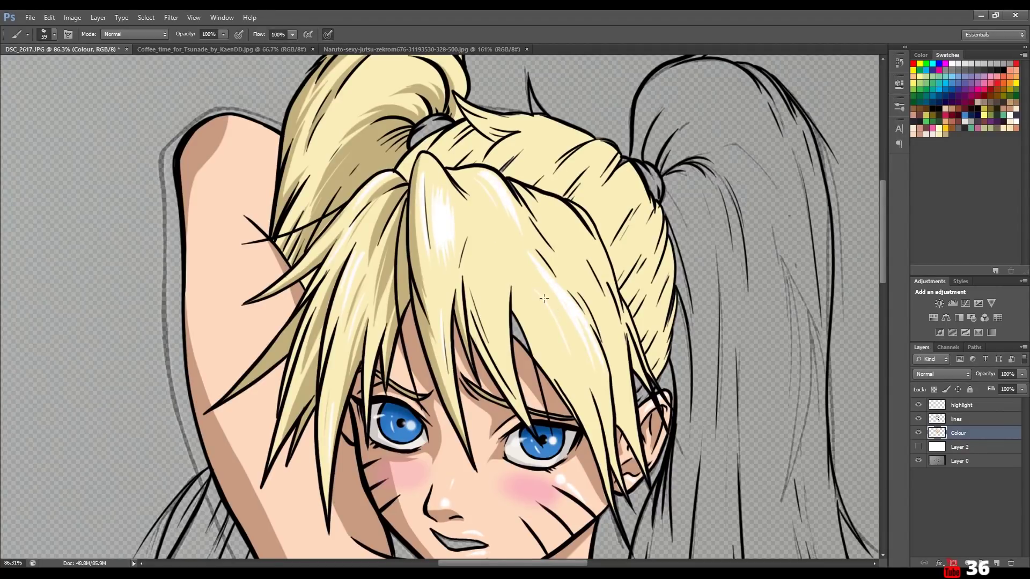
left_click_drag(502, 389, 465, 292)
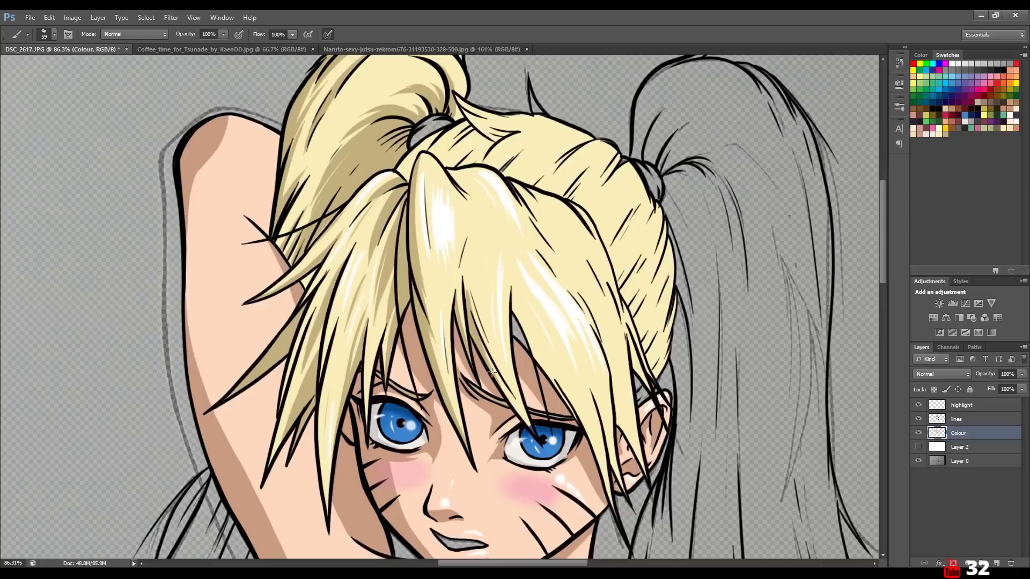
Shade the tips, gaps and upper edge of the central and ear-side bangs with darker yellow strokes.
left_click_drag(522, 419, 471, 270)
left_click_drag(513, 308, 526, 346)
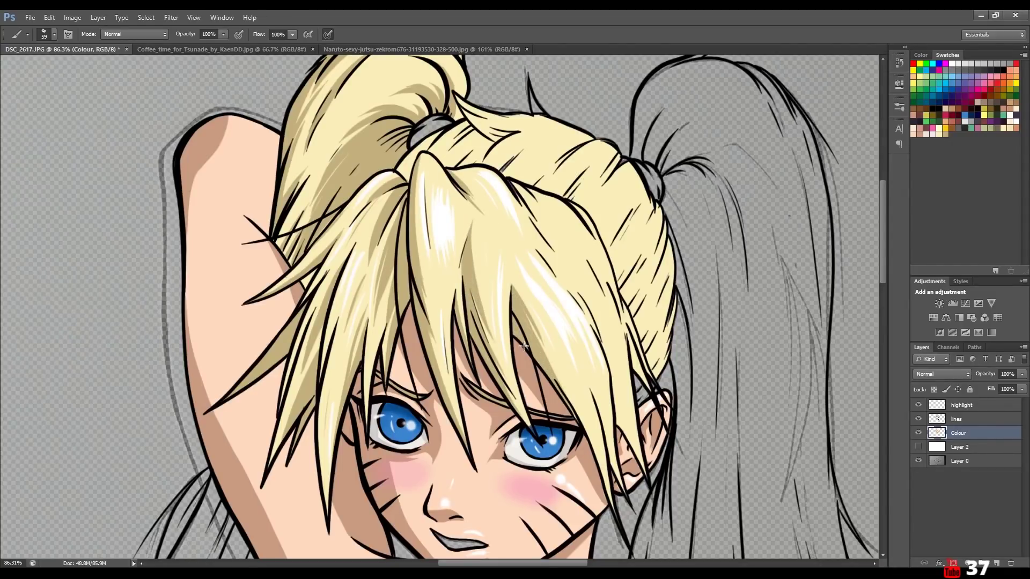
left_click_drag(610, 507, 583, 361)
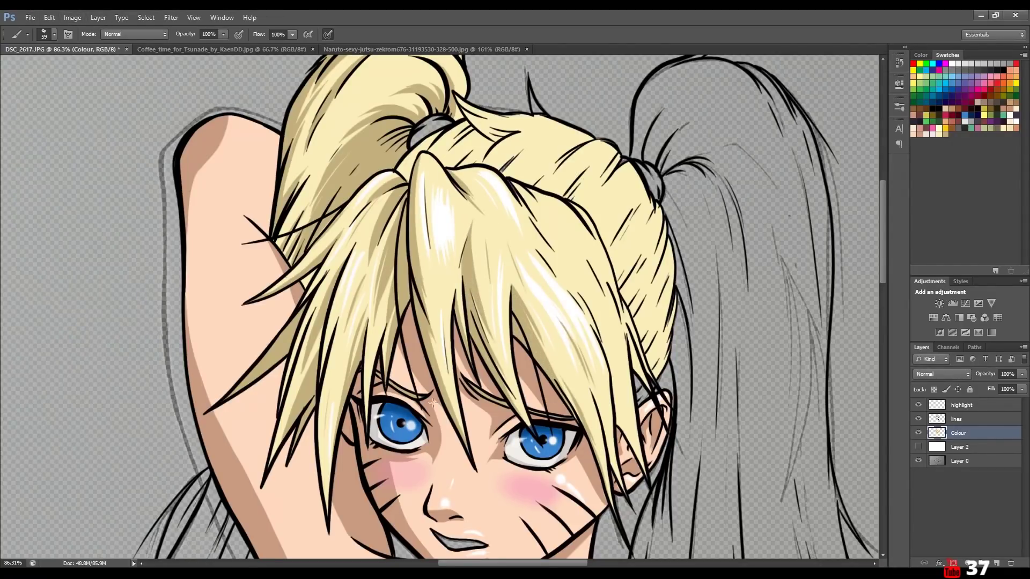
left_click_drag(560, 282, 529, 204)
Add dark yellow shadows and white highlights to the pulled-back hair on the crown and the shaded ponytail.
left_click_drag(407, 177, 467, 129)
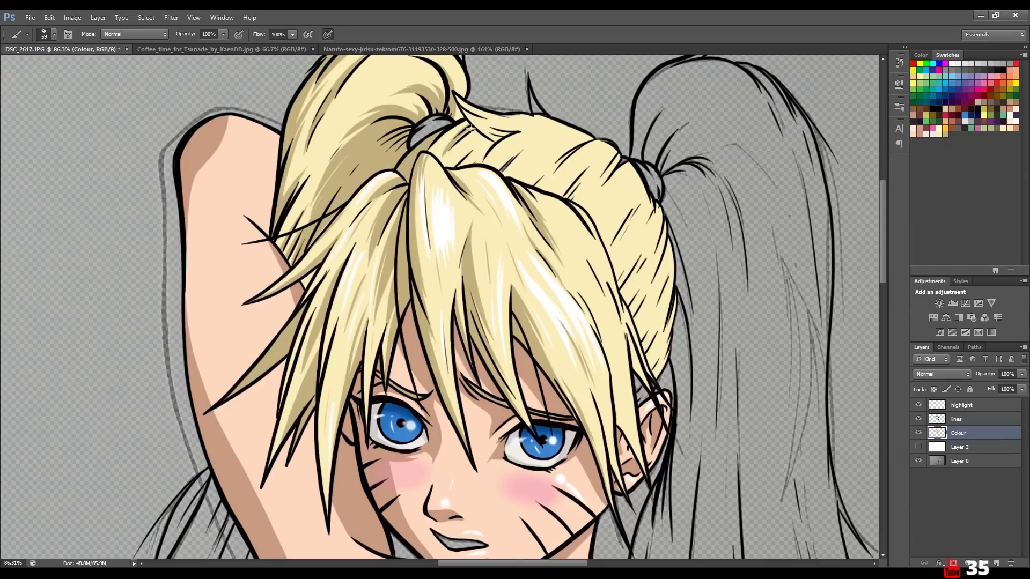
scroll(456, 221, "down", 2)
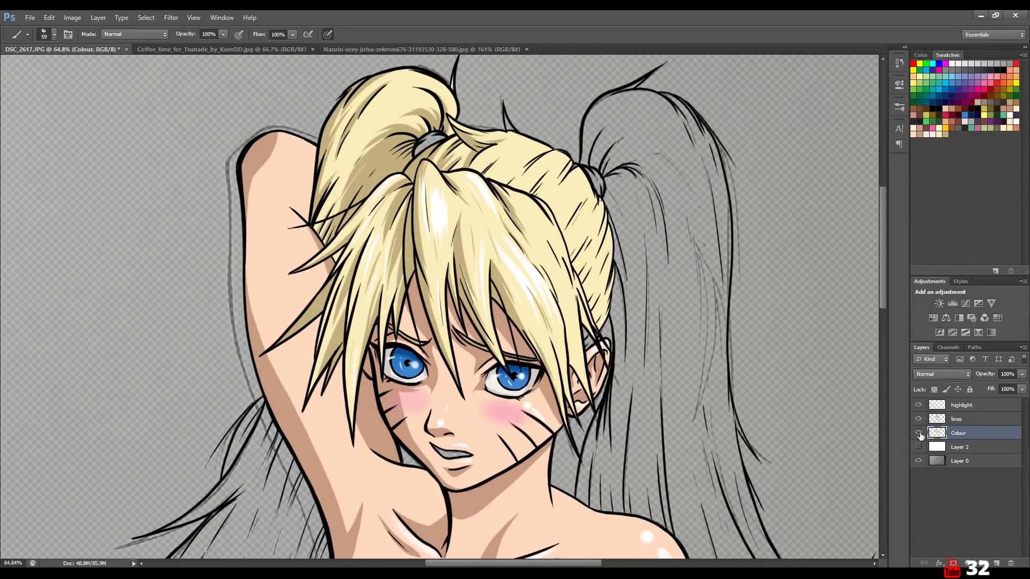
left_click_drag(551, 149, 508, 189)
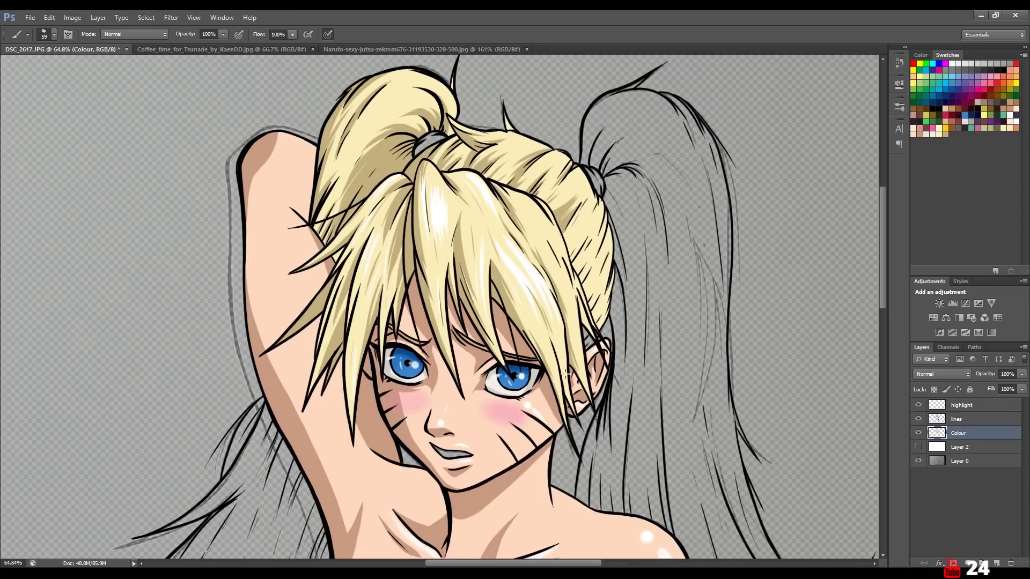
mouse_move(535, 198)
left_mouse_down()
mouse_move(563, 257)
mouse_move(610, 292)
left_mouse_up()
left_click_drag(430, 108, 392, 80)
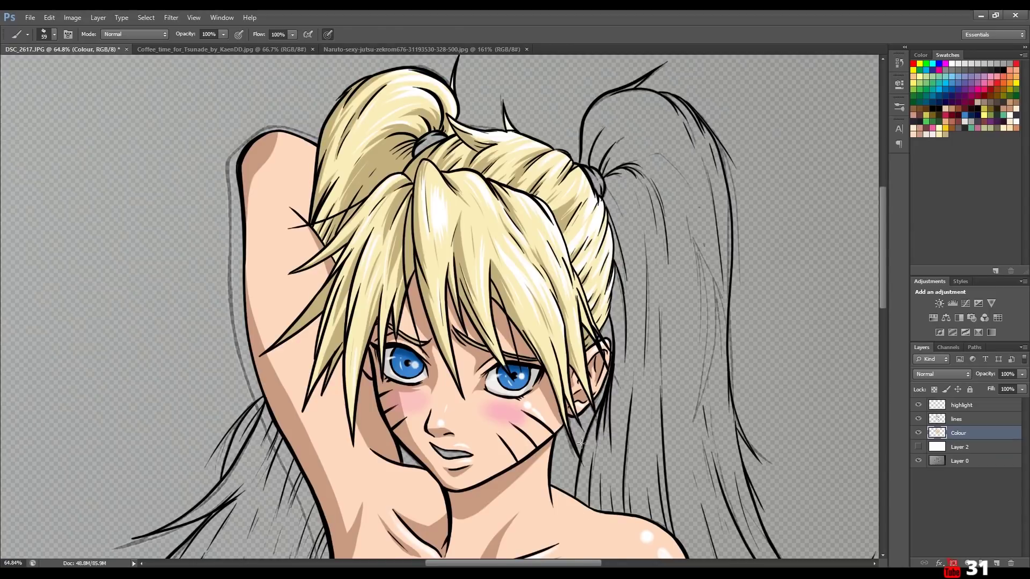
Fill the selected ponytail above the lowered shoulder with pale yellow and clear the selection.
scroll(586, 386, "down", 5)
key("g")
left_click(682, 235)
key("ctrl+z")
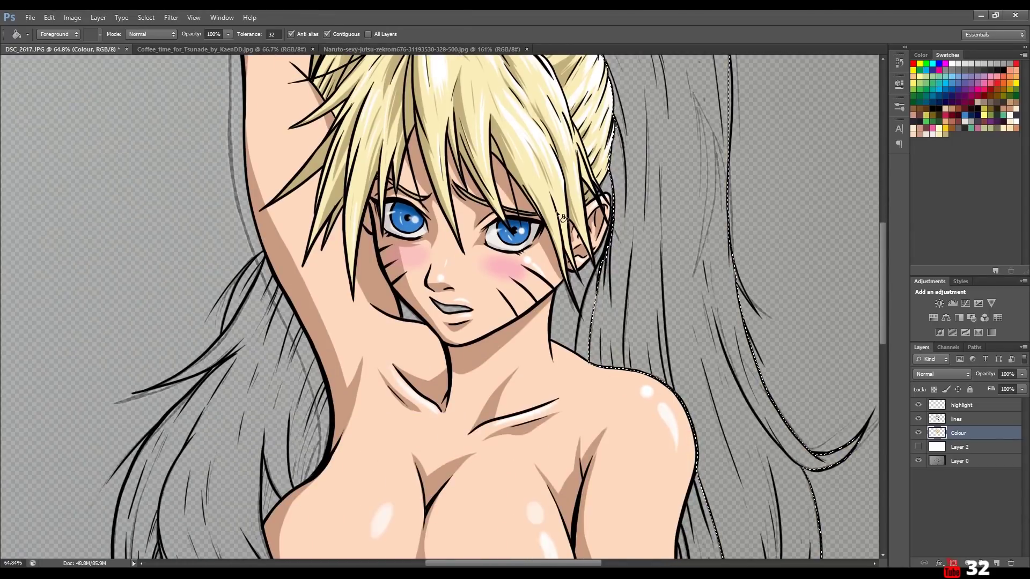
key("alt+BackSpace")
key("ctrl+d")
key("b")
Paint pale yellow into the gaps around the hair tie and between the strands of the ear-side ponytail.
scroll(593, 138, "up", 3)
scroll(593, 139, "up", 3)
left_click_drag(622, 161, 655, 203)
left_click_drag(647, 254, 647, 330)
left_click_drag(692, 222, 721, 359)
left_click_drag(654, 159, 713, 220)
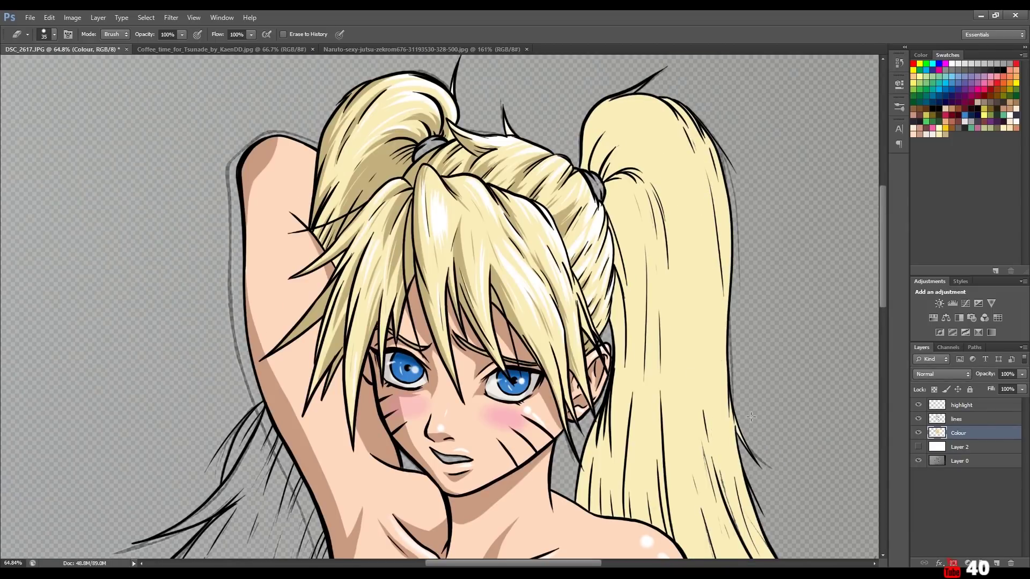
scroll(761, 408, "down", 3)
scroll(798, 422, "down", 3)
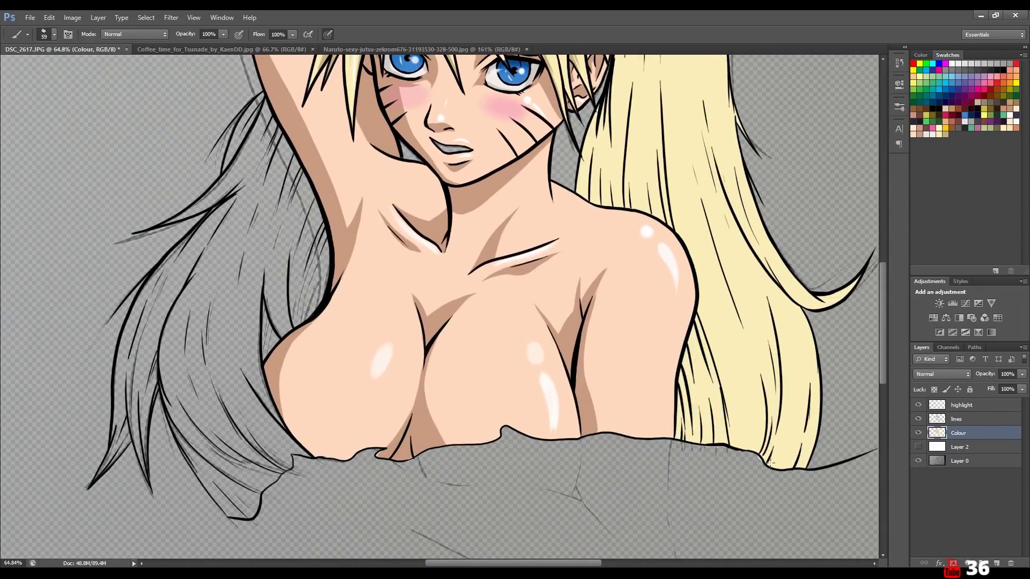
left_click(918, 433)
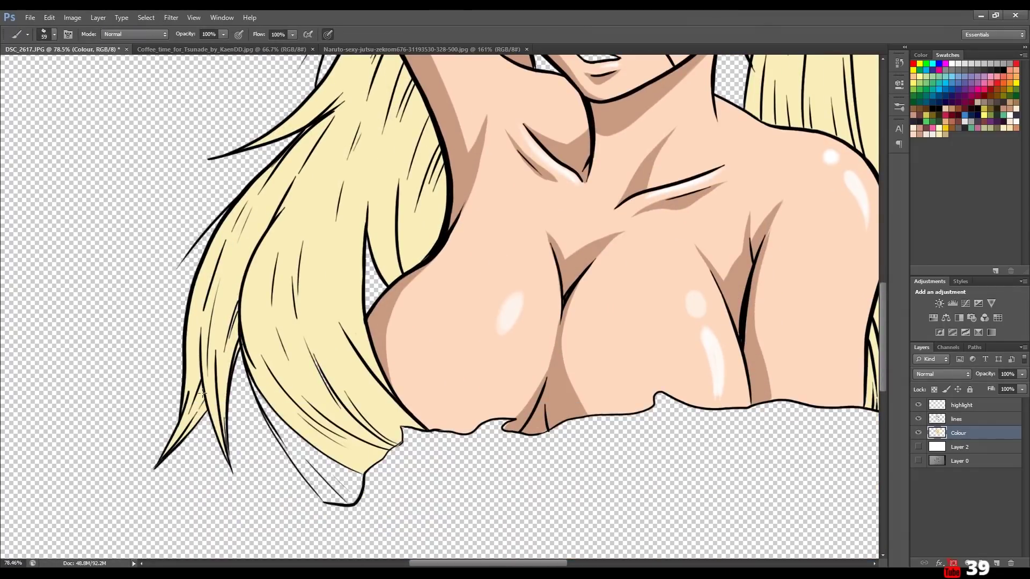
scroll(443, 337, "up", 3)
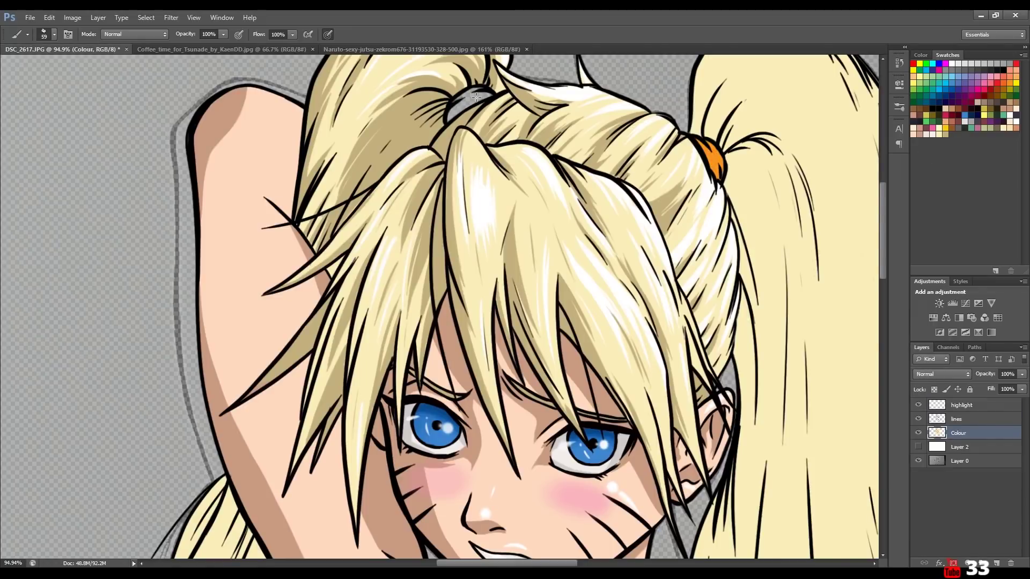
Paint brown shadows on the waist edges, beneath the cloth, at the navel and along both hip creases.
scroll(475, 96, "down", 5)
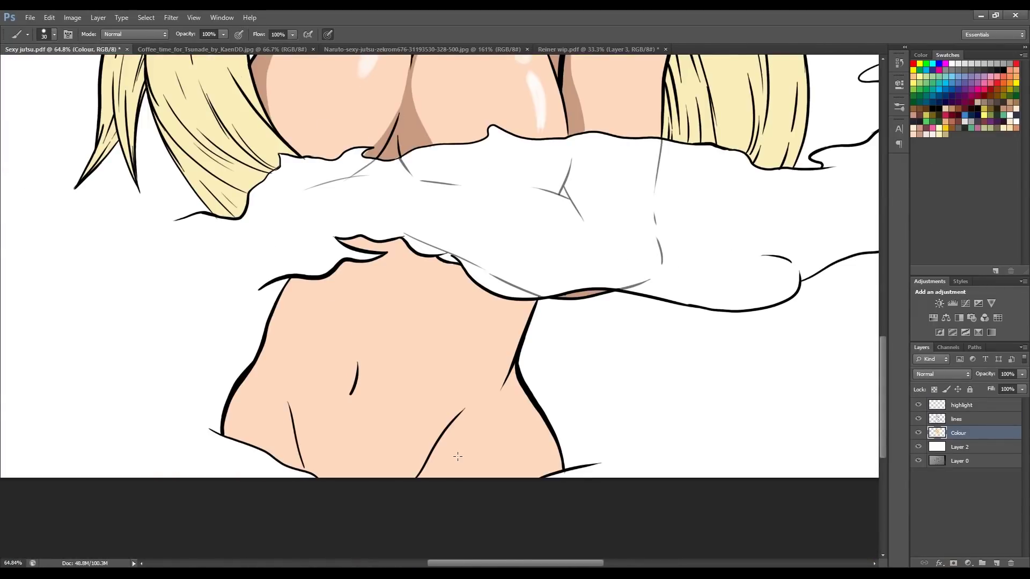
mouse_move(502, 301)
left_mouse_down()
mouse_move(483, 406)
mouse_move(496, 378)
left_mouse_up()
left_click_drag(440, 259, 496, 305)
left_click_drag(342, 384, 347, 390)
left_click_drag(293, 278, 236, 396)
left_click_drag(382, 457, 462, 410)
left_click_drag(388, 477, 467, 407)
left_click_drag(423, 475, 471, 405)
left_click_drag(311, 465, 292, 414)
scroll(326, 469, "down", 3)
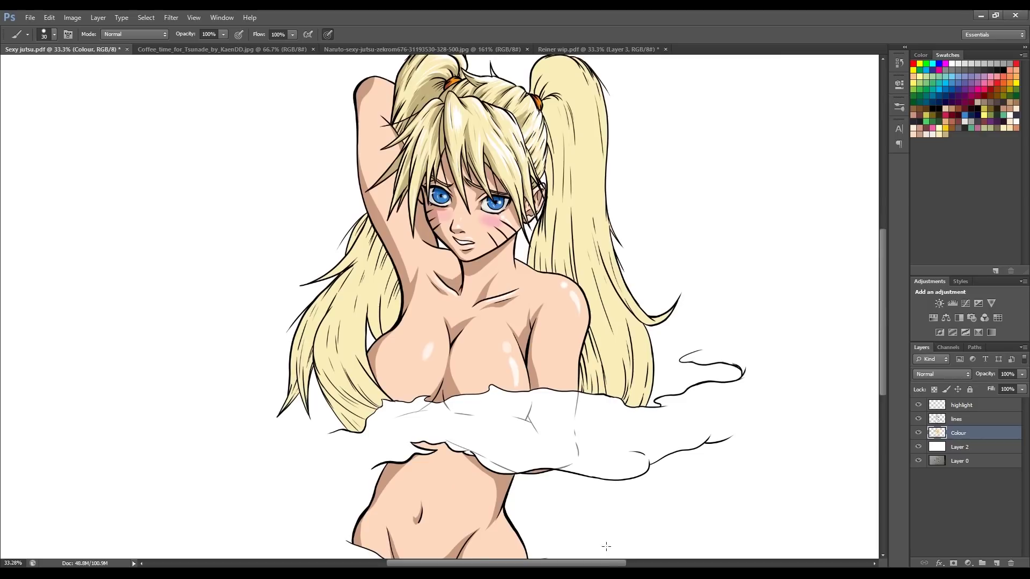
Add a white highlight beside the navel on the highlight layer and switch to the Polygonal Lasso tool.
scroll(506, 506, "up", 1)
key("alt+bracketright")
key("4")
key("2")
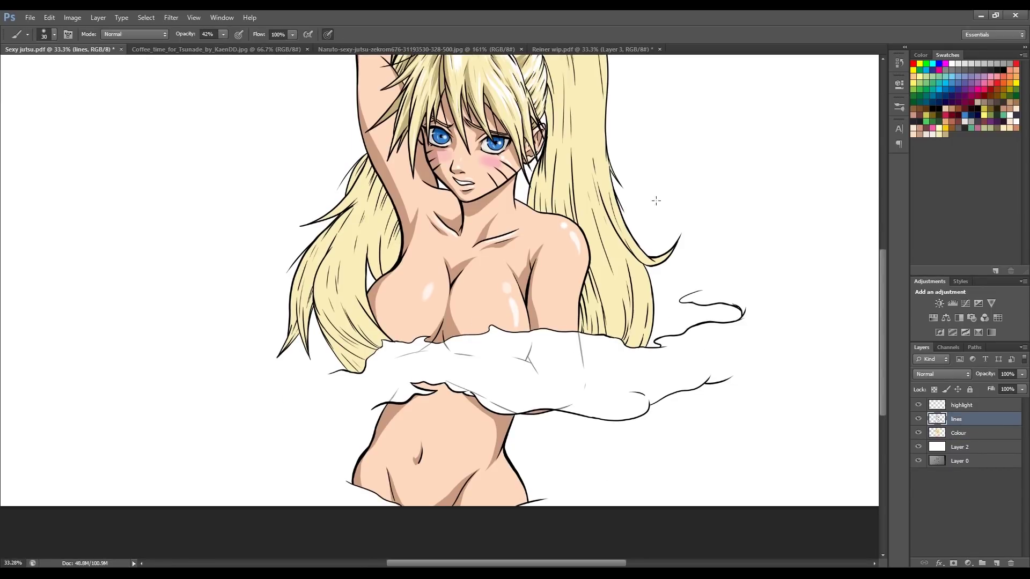
key("alt+bracketright")
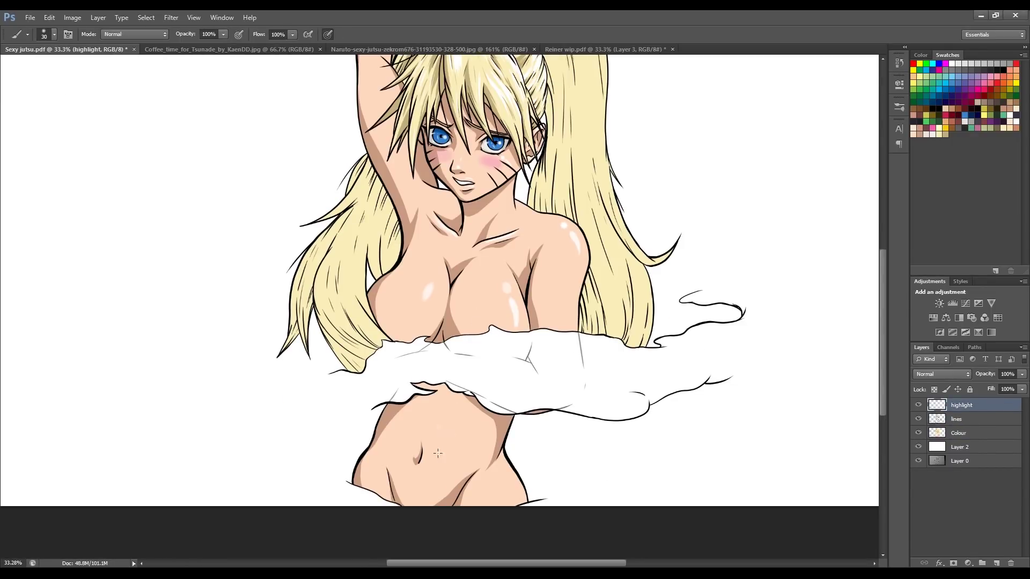
scroll(448, 231, "down", 1)
key("l")
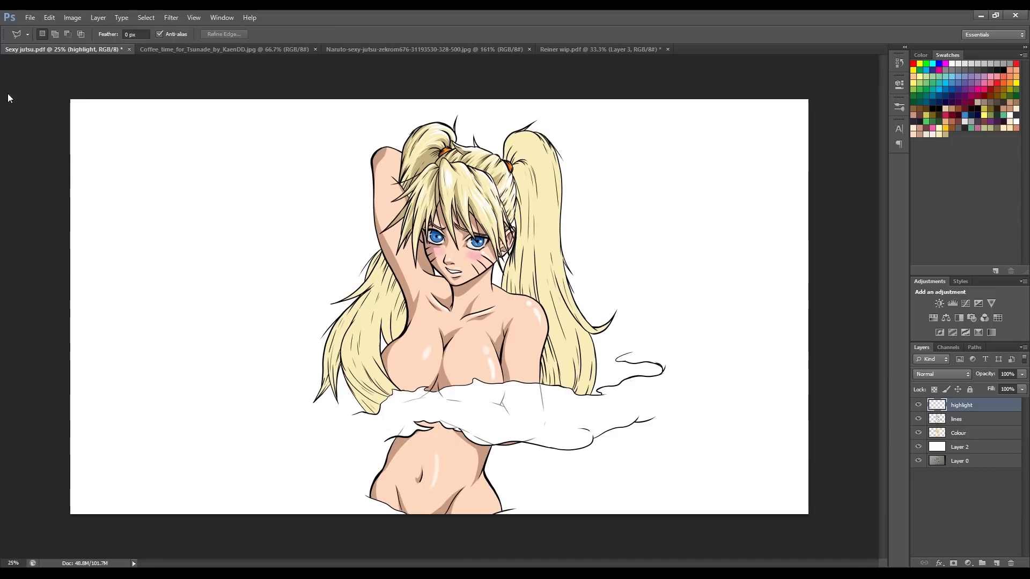
left_click_drag(381, 432, 356, 478)
key("ctrl+t")
key("Escape")
key("ctrl+t")
key("Escape")
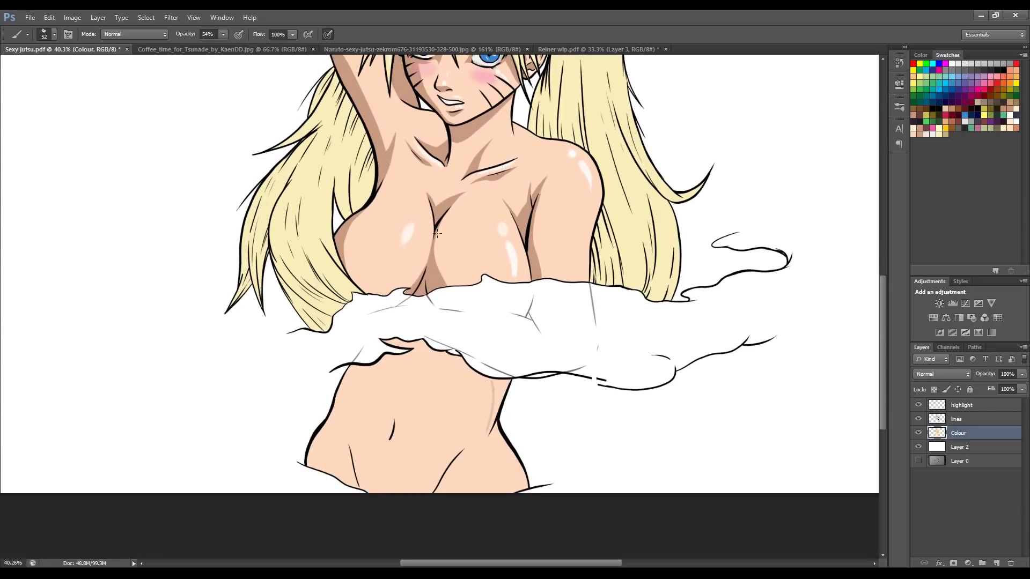
Paint brown shadows at 100% opacity along both waist edges, beneath the smoke band and at the hip creases.
key("0")
left_click_drag(490, 432, 500, 398)
left_click_drag(390, 356, 335, 408)
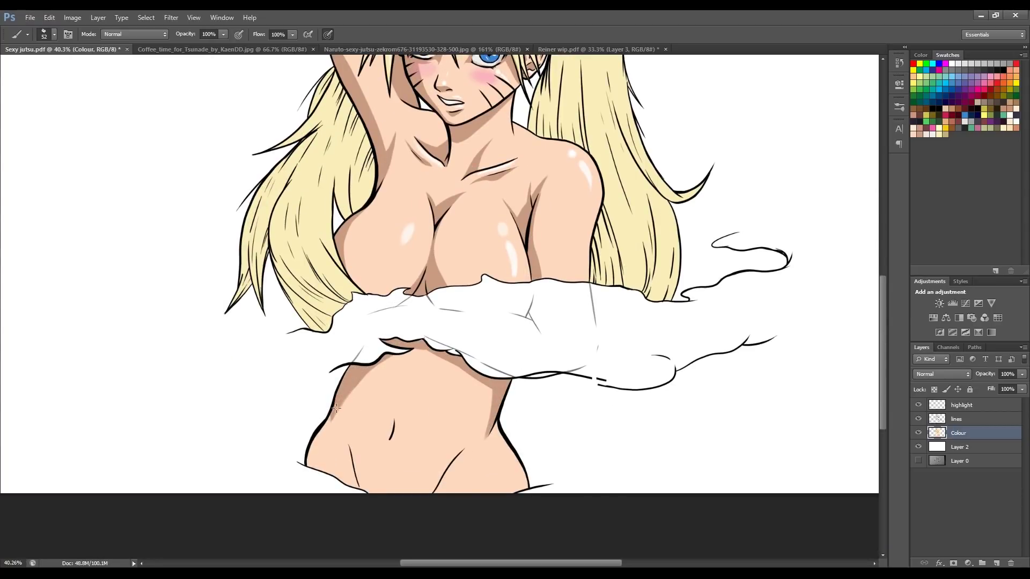
scroll(386, 426, "up", 3)
left_click_drag(351, 459, 361, 495)
left_click_drag(531, 472, 483, 537)
Paint soft white highlights beside the navel and on the hip on the highlight layer at 42% opacity.
scroll(420, 433, "down", 3)
scroll(420, 433, "up", 2)
key("4")
key("2")
key("alt+bracketright")
key("alt+bracketright")
left_click_drag(491, 448, 480, 504)
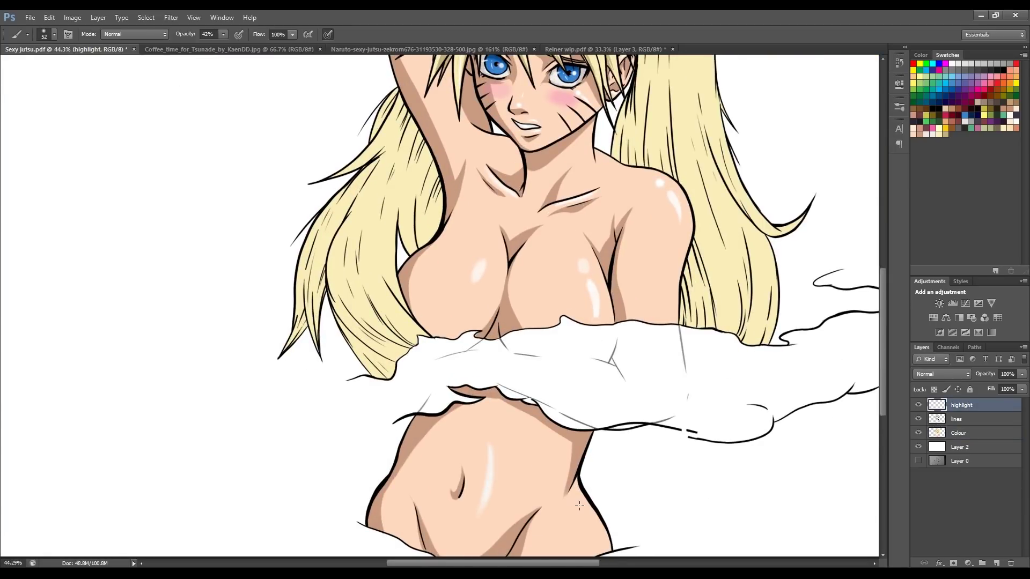
left_click_drag(579, 505, 601, 542)
scroll(590, 509, "up", 1)
scroll(590, 510, "down", 1)
Ink the missing stretch of the smoke band's lower outline on the lines layer at 100% opacity.
key("alt+bracketleft")
key("0")
key("bracketleft")
key("bracketleft")
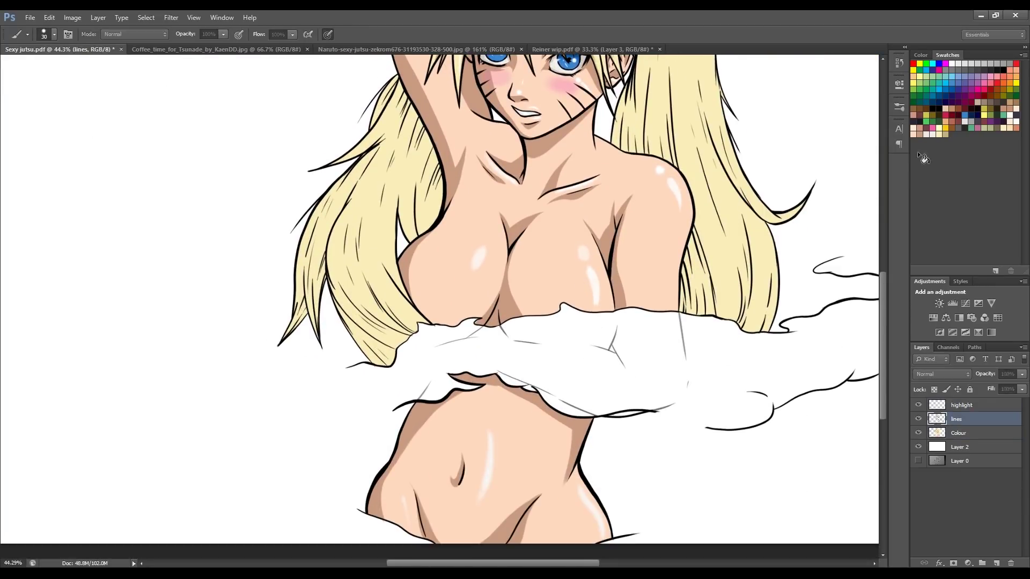
scroll(671, 421, "up", 2)
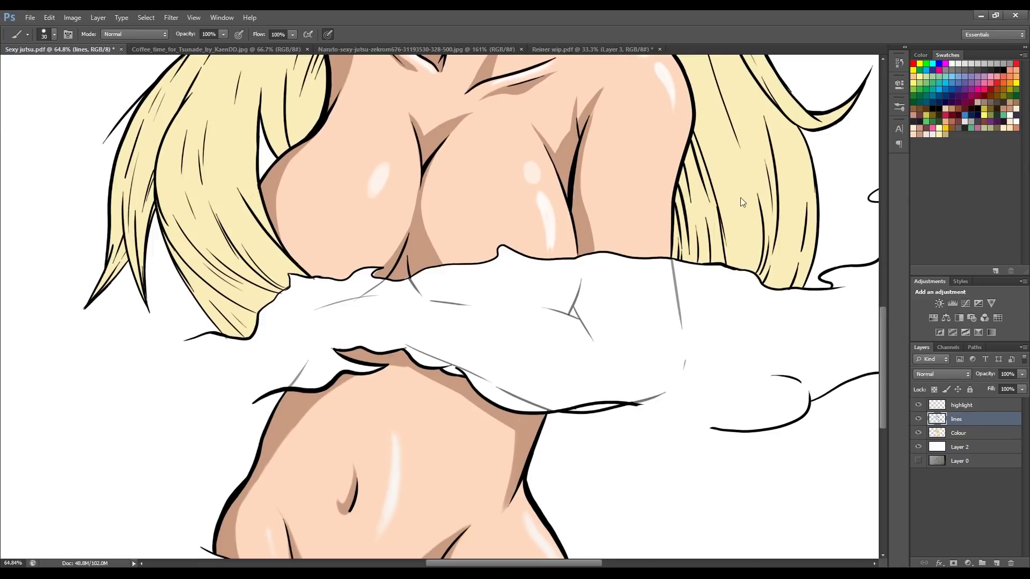
key("e")
key("alt+bracketleft")
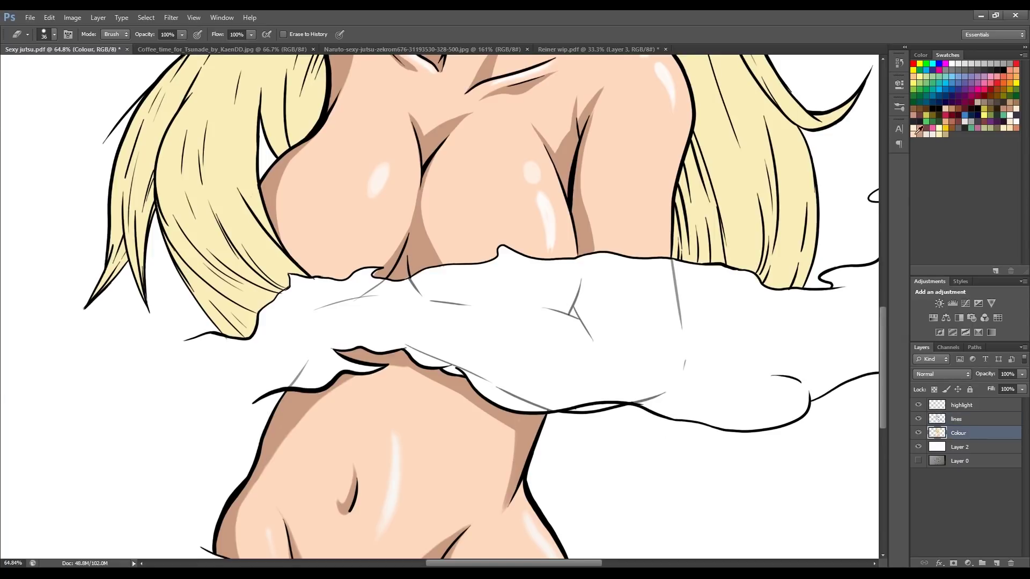
Colour the narrow gap between the crossing outlines under the smoke band in the brown skin shadow on the Colour layer.
left_click_drag(446, 272, 447, 136)
key("alt+bracketright")
key("alt+bracketleft")
key("alt+bracketright")
key("b")
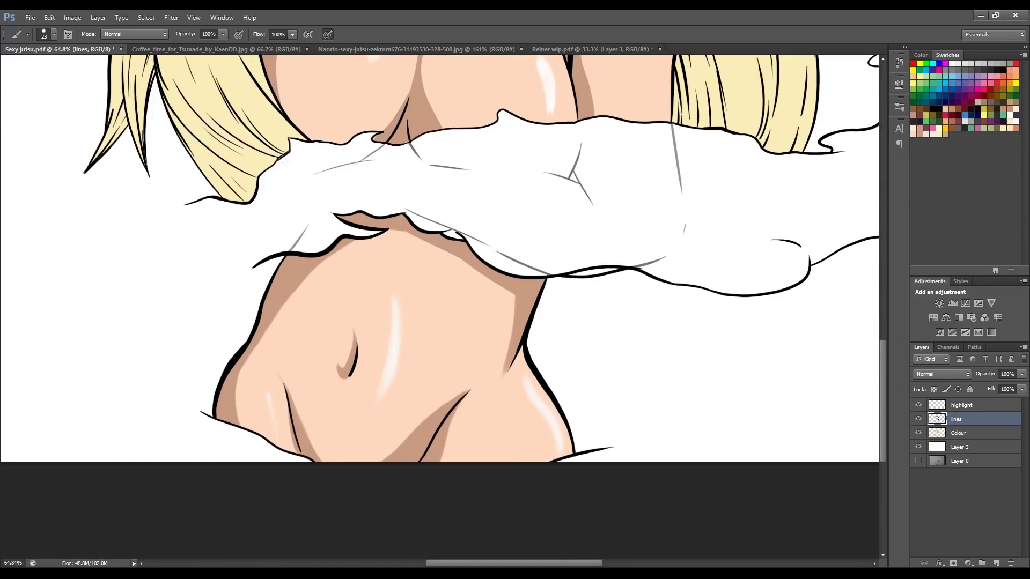
key("alt+bracketleft")
scroll(690, 133, "down", 5)
scroll(810, 203, "up", 5)
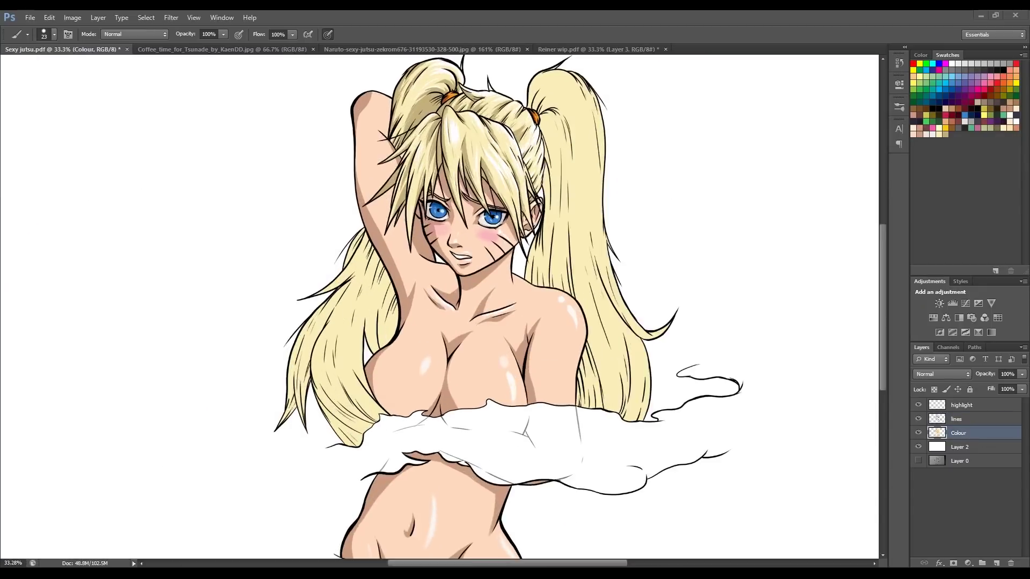
Paint darker blonde shadows on the outer strands of the ponytail behind the raised arm and save the document.
key("bracketright")
key("bracketright")
key("bracketright")
key("bracketright")
scroll(375, 268, "down", 4)
left_click_drag(290, 322, 318, 212)
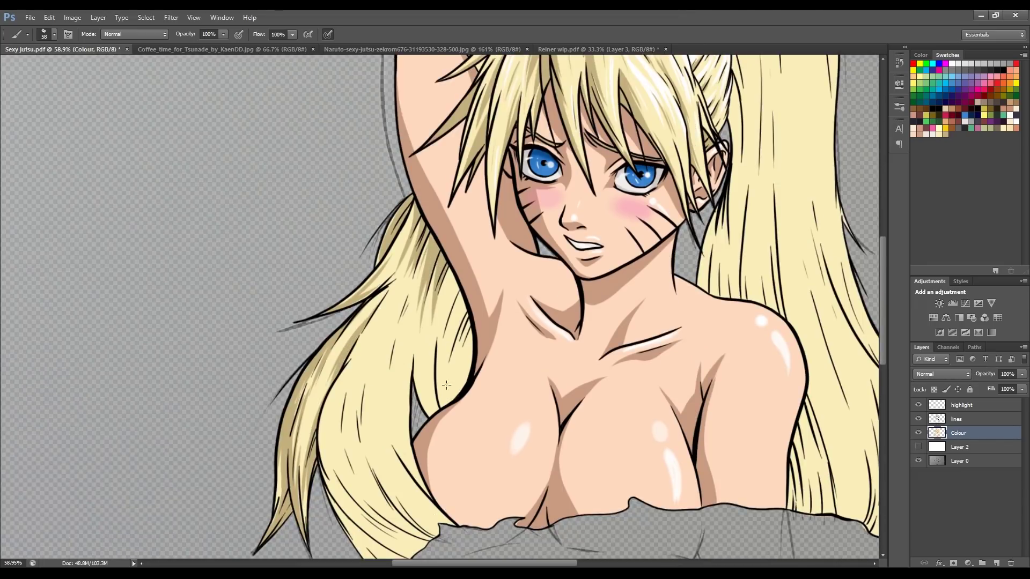
key("ctrl+s")
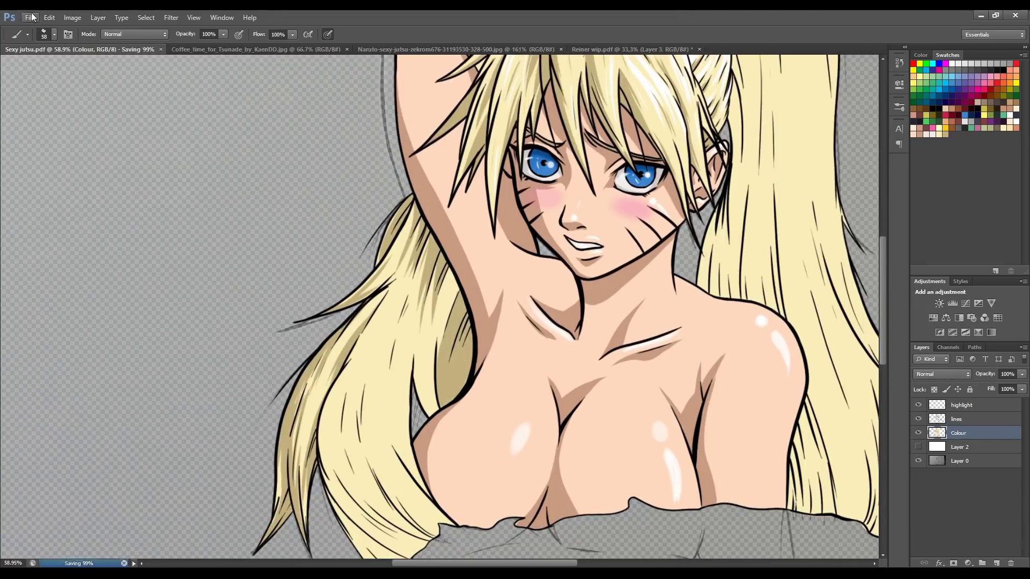
Paint darker blonde shadow strands through the inner and middle parts of the ponytail behind the raised arm.
left_click_drag(457, 268, 384, 488)
left_click_drag(374, 328, 346, 364)
left_click_drag(391, 370, 410, 301)
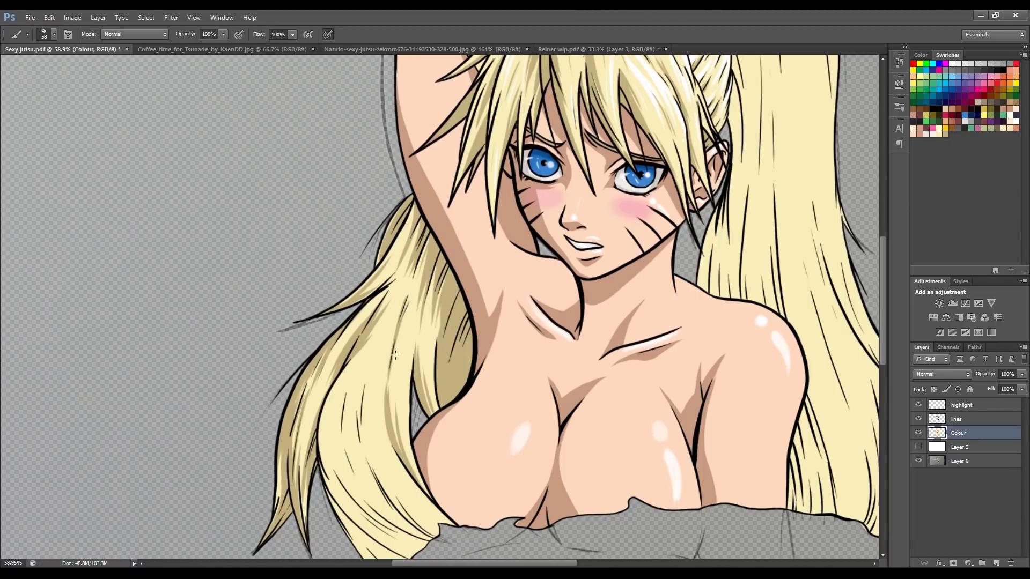
scroll(885, 254, "down", 1)
left_click_drag(344, 424, 399, 511)
left_click_drag(343, 376, 422, 475)
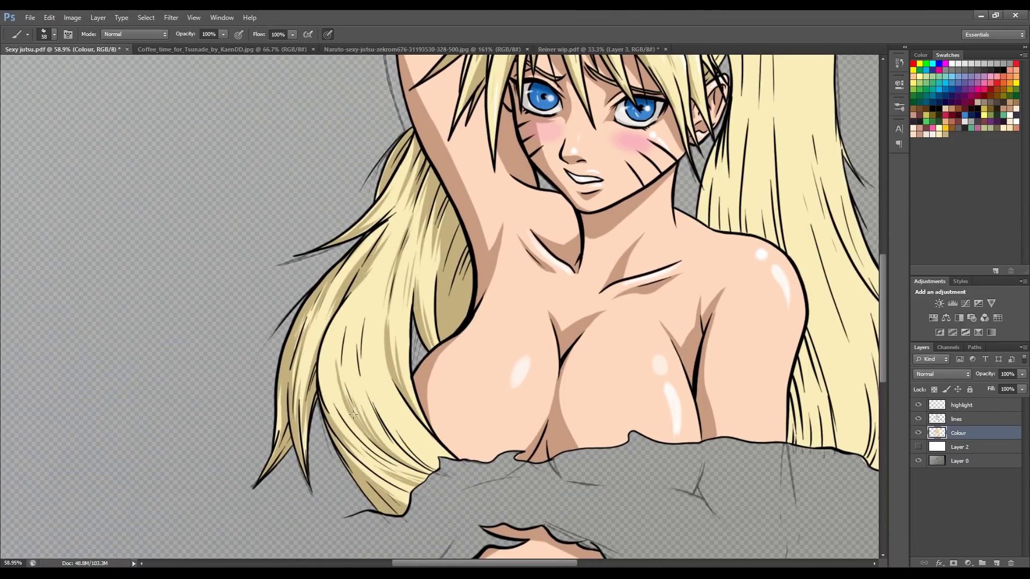
Add shadow and highlight strands along the lower sweep of the ponytail behind the raised arm.
left_click_drag(322, 293, 332, 418)
left_click_drag(364, 327, 429, 467)
left_click_drag(359, 290, 434, 467)
left_click_drag(403, 305, 448, 456)
left_click_drag(366, 282, 370, 440)
Paint darker blonde shadow strands down the inner side of the ear-side ponytail.
scroll(886, 322, "up", 3)
scroll(536, 268, "right", 4)
mouse_move(440, 266)
left_mouse_down()
mouse_move(429, 357)
mouse_move(453, 370)
left_mouse_up()
left_click_drag(457, 123, 462, 319)
left_click_drag(455, 102, 471, 225)
left_click_drag(469, 292, 482, 376)
left_click_drag(485, 151, 496, 378)
Shade the top of the ear-side ponytail around the hair tie and extend the shadow strands downward.
scroll(459, 169, "up", 3)
mouse_move(451, 83)
left_mouse_down()
mouse_move(472, 143)
mouse_move(467, 252)
left_mouse_up()
left_click_drag(462, 180, 475, 336)
left_click_drag(497, 185, 507, 346)
left_click_drag(498, 215, 526, 507)
scroll(537, 322, "down", 1)
left_click_drag(432, 77, 447, 115)
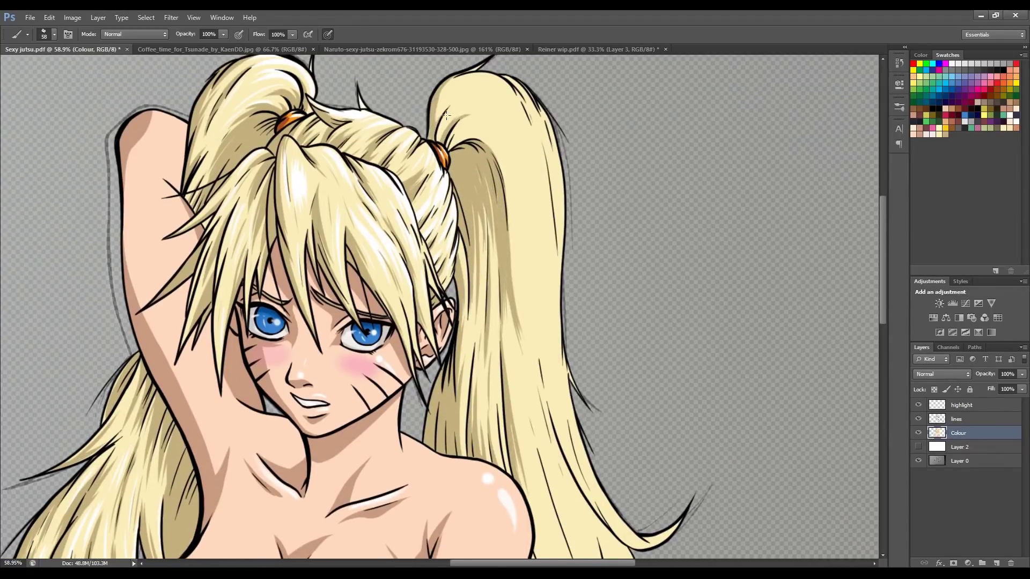
Paint darker blonde shadow strands along the middle and outer lengths of the ear-side ponytail.
scroll(465, 139, "down", 2)
left_click_drag(536, 271, 579, 429)
left_click_drag(534, 244, 537, 283)
left_click_drag(513, 131, 526, 241)
left_click_drag(510, 199, 531, 337)
scroll(531, 322, "down", 3)
left_click_drag(534, 268, 569, 389)
left_click_drag(551, 321, 590, 442)
left_click_drag(520, 199, 561, 496)
left_click_drag(529, 403, 561, 507)
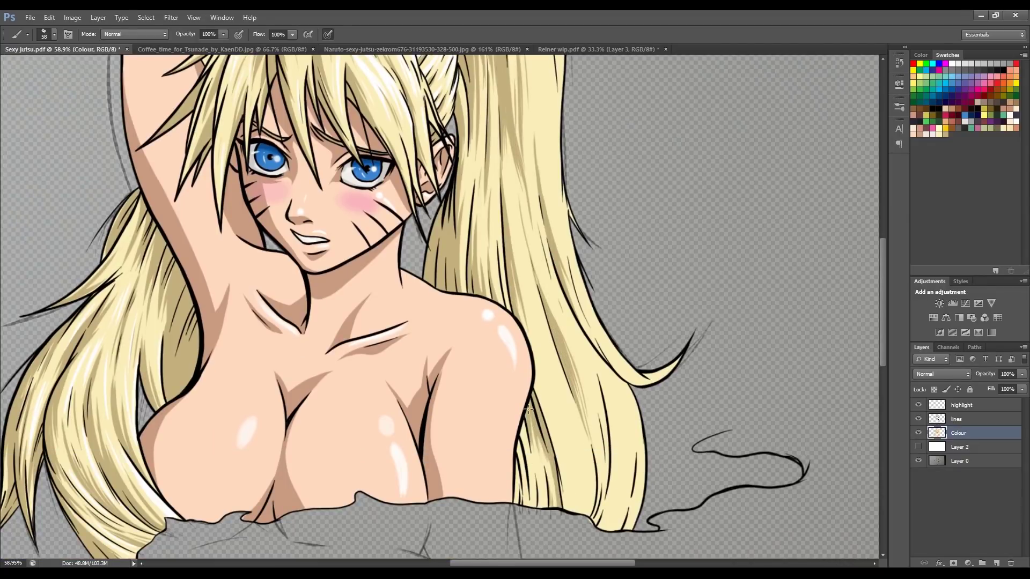
Shade the lower end of the ear-side ponytail beside the arm with darker blonde strands.
left_click_drag(518, 421, 525, 479)
left_click_drag(540, 324, 582, 512)
left_click_drag(534, 365, 563, 494)
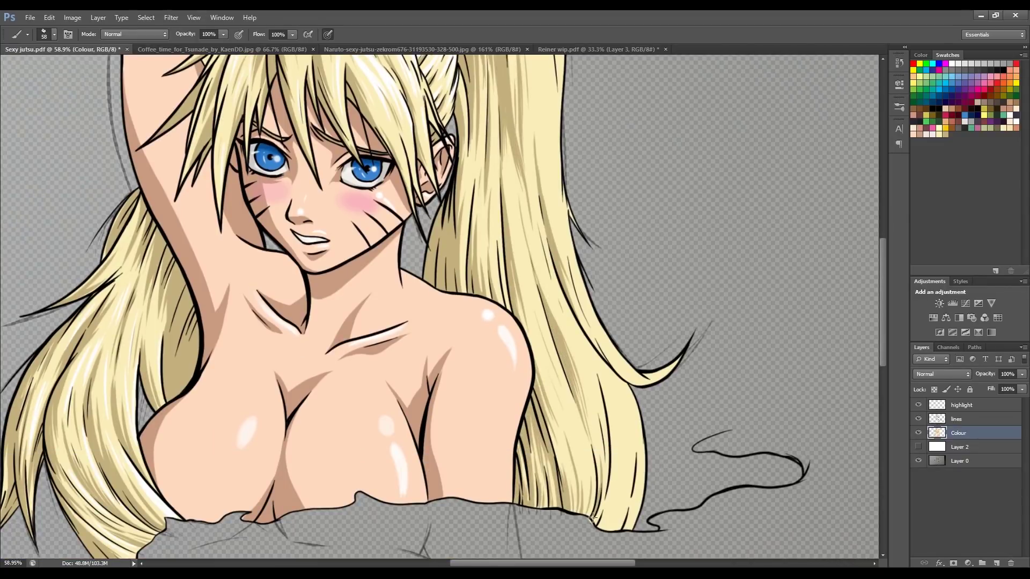
left_click_drag(547, 241, 611, 429)
left_click_drag(574, 301, 621, 486)
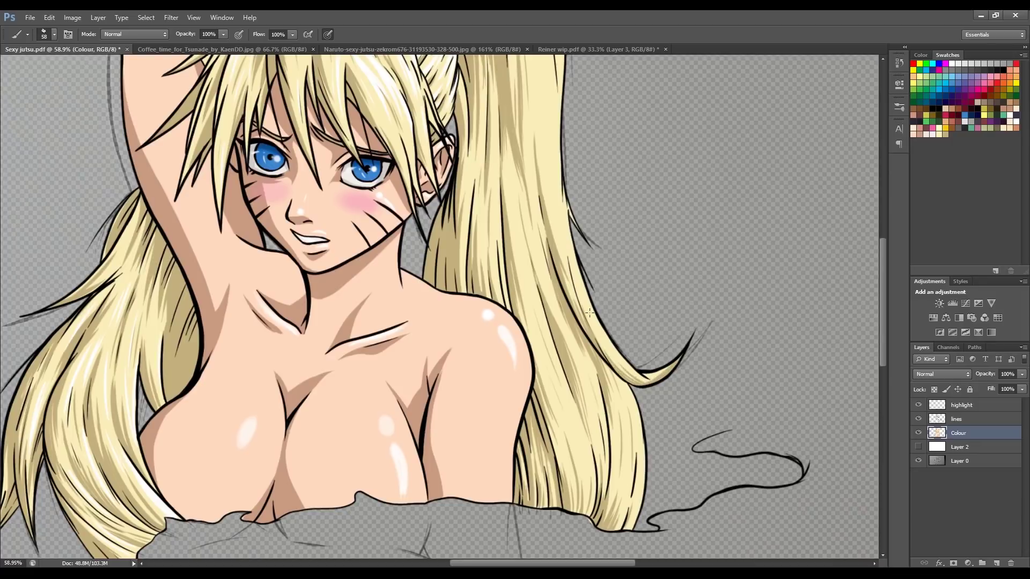
Paint white highlight strands on the upper part of the ear-side ponytail.
scroll(589, 312, "up", 3)
left_click_drag(498, 301, 498, 383)
mouse_move(553, 141)
left_mouse_down()
mouse_move(563, 377)
mouse_move(557, 351)
left_mouse_up()
scroll(538, 217, "up", 3)
left_click_drag(483, 231, 531, 156)
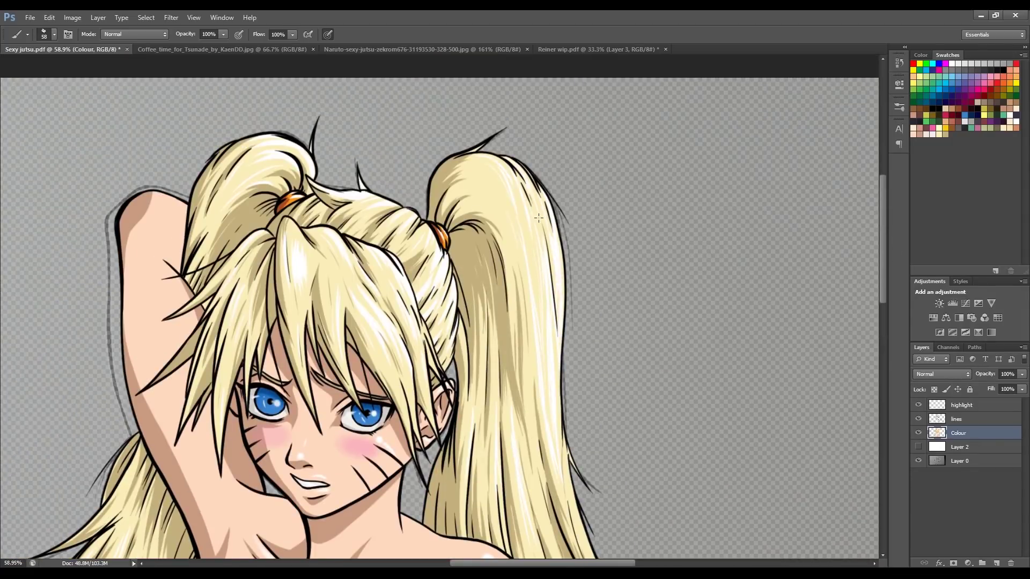
Add white highlight strands to the lower end of the ear-side ponytail above the smoke band.
scroll(539, 218, "down", 5)
left_click_drag(552, 446, 596, 534)
left_click_drag(617, 467, 639, 550)
scroll(639, 550, "up", 4)
scroll(883, 291, "down", 4)
scroll(880, 314, "down", 4)
Ink loose hair strands hanging below the smoke band's lower edge with a smaller brush.
key("bracketleft")
key("bracketleft")
left_click_drag(588, 424, 646, 465)
mouse_move(582, 370)
left_mouse_down()
mouse_move(654, 462)
mouse_move(695, 431)
left_mouse_up()
left_click_drag(590, 370, 666, 448)
left_click(919, 447)
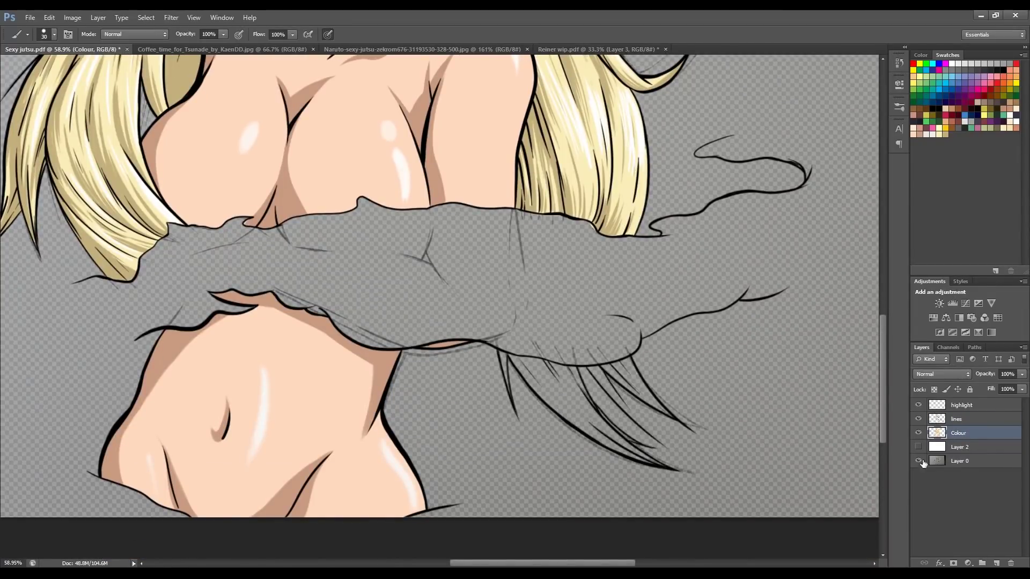
Select the loose hair strands below the smoke band, fill them with pale yellow and clear the selection.
key("w")
left_click(563, 397)
key("alt+BackSpace")
key("ctrl+d")
key("b")
scroll(681, 408, "up", 4)
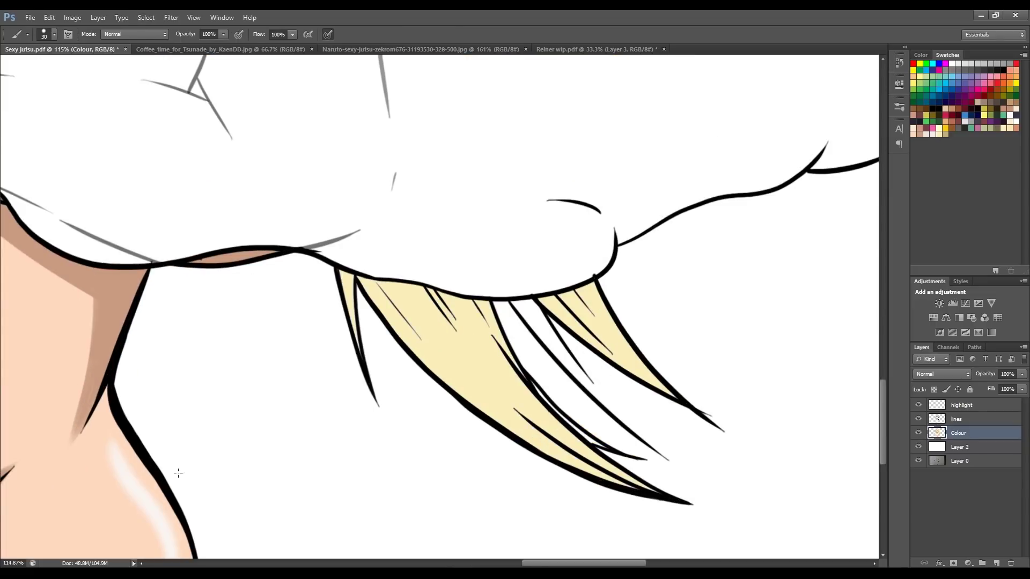
Undo the pale yellow fills and the inked outlines of the loose hair strands.
key("ctrl+alt+z")
key("ctrl+alt+z")
key("ctrl+alt+z")
key("ctrl+alt+z")
key("ctrl+alt+z")
key("ctrl+alt+z")
key("ctrl+alt+z")
key("ctrl+alt+z")
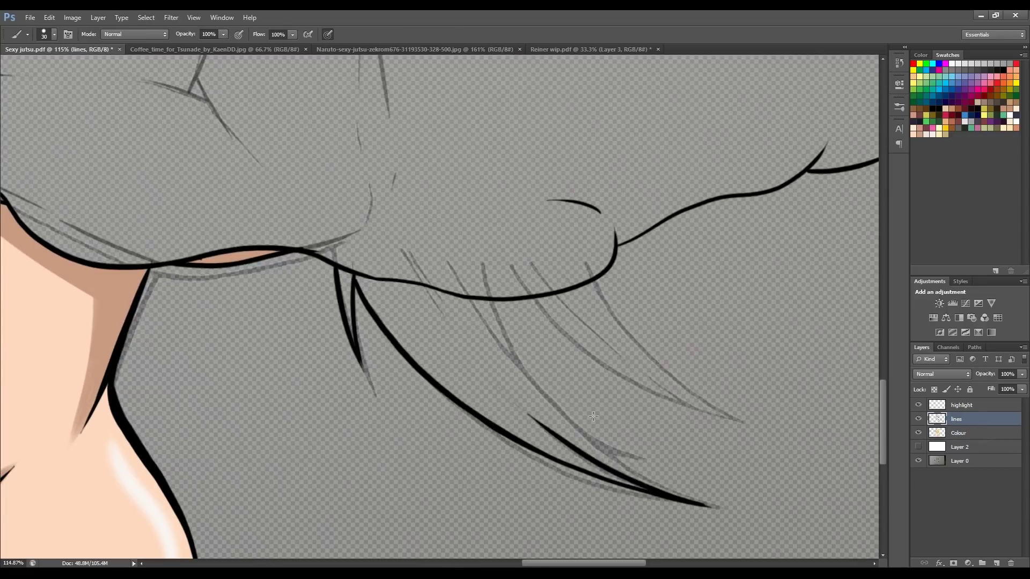
Re-ink the loose hair strands below the smoke band on the lines layer, following the sketch.
key("ctrl+shift+z")
key("ctrl+shift+z")
key("ctrl+shift+z")
key("ctrl+shift+z")
key("ctrl+shift+z")
key("ctrl+shift+z")
Fill the re-inked hair strands with pale yellow on the Colour layer and hide the white Layer 2.
key("g")
left_click(918, 419)
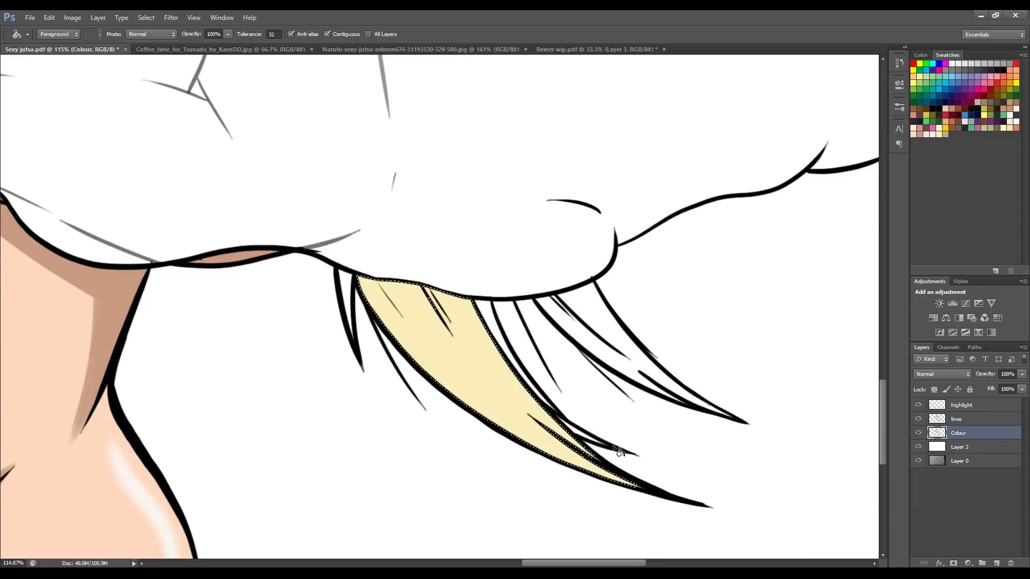
left_click(918, 419)
key("ctrl+shift+z")
key("ctrl+shift+z")
key("ctrl+shift+z")
left_click(918, 447)
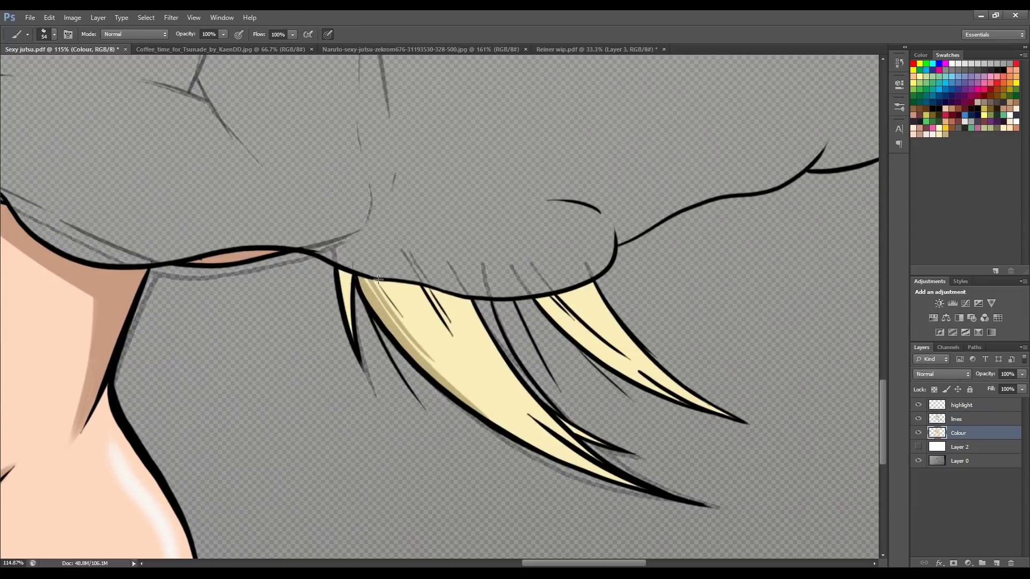
Paint darker blonde shadows and pale highlights on the hair strands below the smoke band.
key("ctrl+shift+z")
key("ctrl+shift+z")
key("ctrl+shift+z")
key("ctrl+shift+z")
key("ctrl+shift+z")
key("ctrl+shift+z")
key("ctrl+shift+z")
key("ctrl+shift+z")
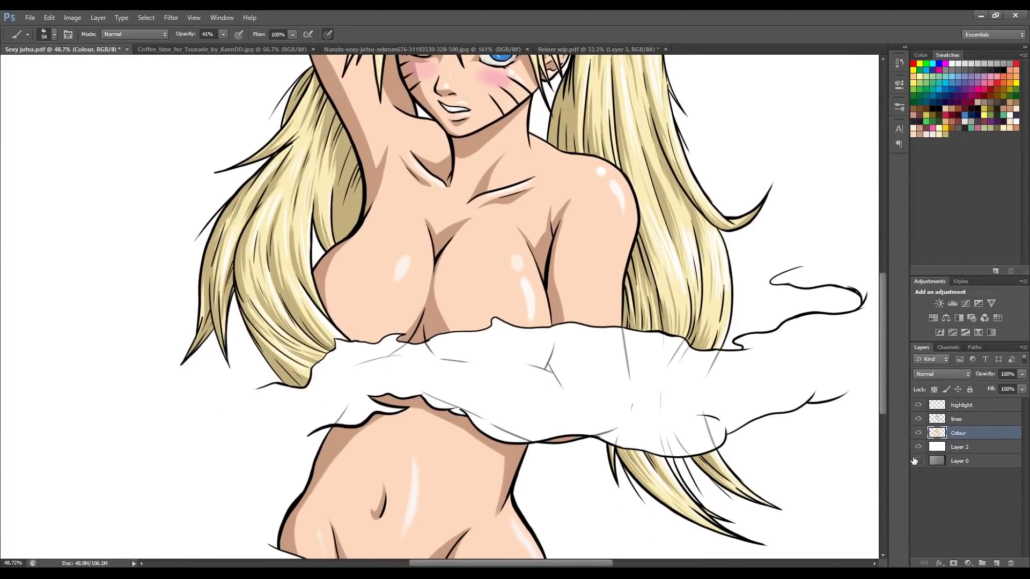
Ink the smoke band's outline extending outward on both sides of the figure on the lines layer at 100% opacity.
key("alt+bracketright")
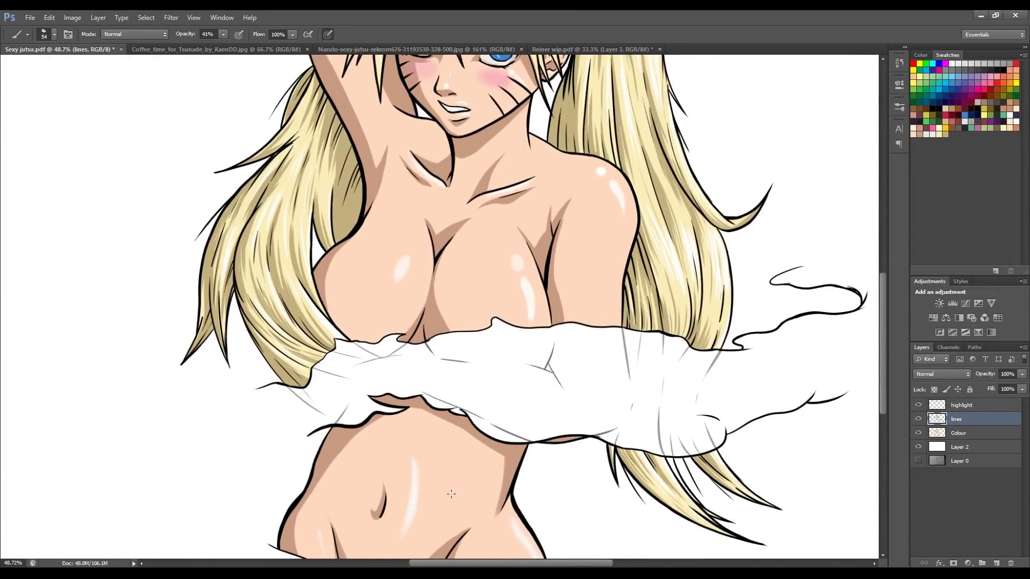
key("0")
scroll(451, 494, "down", 5)
scroll(630, 317, "up", 4)
mouse_move(652, 311)
left_mouse_down()
mouse_move(742, 320)
mouse_move(713, 405)
left_mouse_up()
scroll(708, 518, "left", 5)
left_click_drag(262, 393, 384, 420)
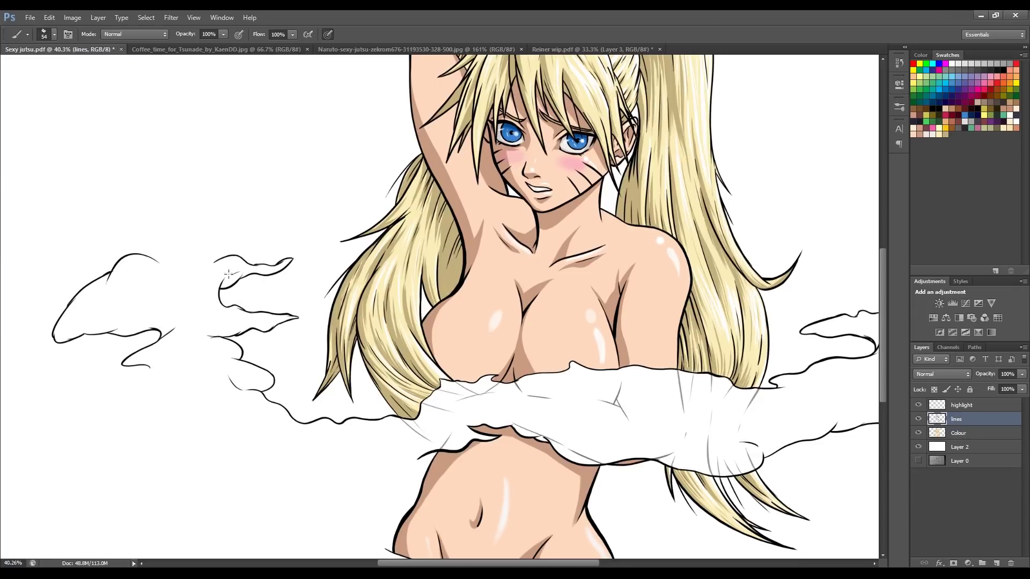
Complete the outlines of both smoke ends and ink fold lines across the smoke band.
scroll(290, 228, "left", 1)
left_click_drag(85, 400, 295, 439)
left_click_drag(100, 384, 166, 367)
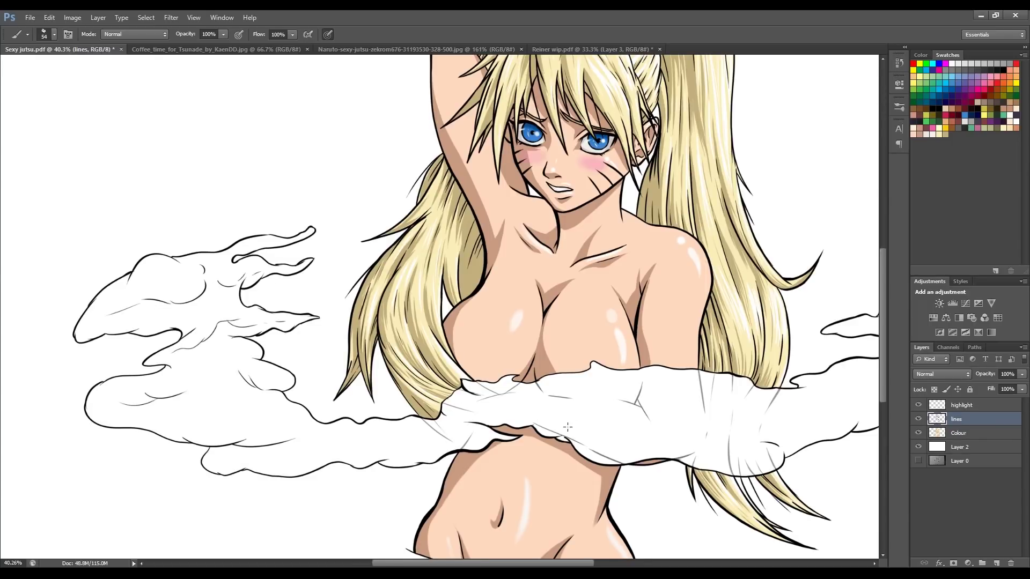
scroll(783, 420, "right", 5)
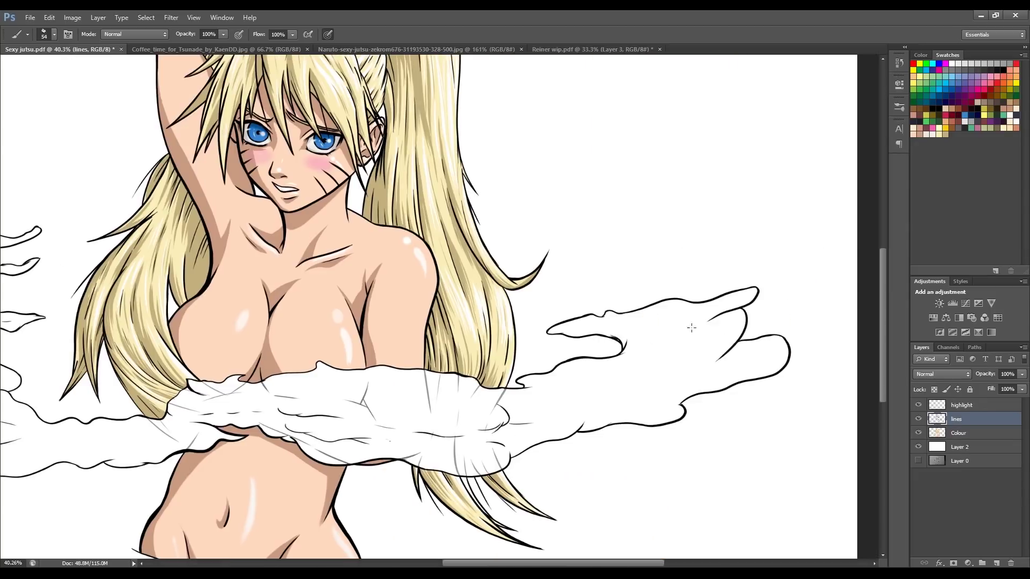
scroll(568, 554, "left", 1)
Fill the whole smoke shape with light grey on the Colour layer.
left_click(958, 433)
left_click(365, 433)
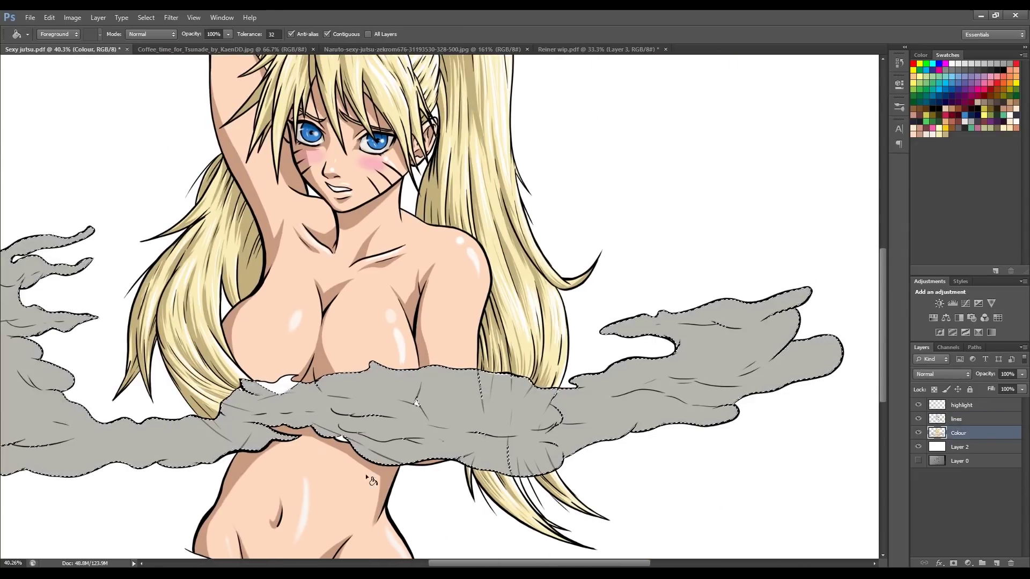
scroll(610, 230, "left", 3)
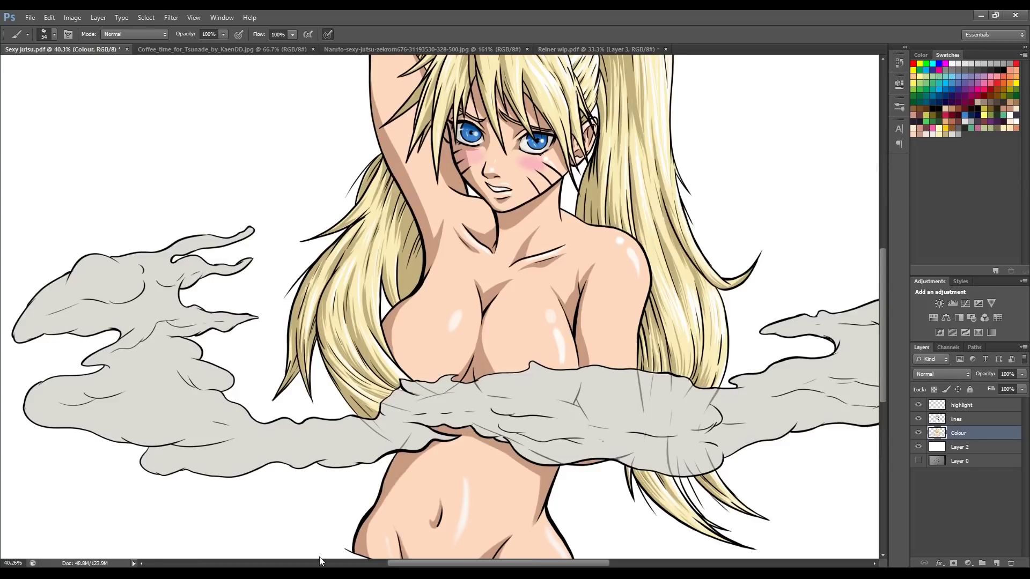
Paint dark grey shadows along the folds and lower edges of the left smoke end on the Colour layer.
scroll(94, 152, "left", 2)
scroll(228, 294, "up", 2)
mouse_move(266, 244)
left_mouse_down()
mouse_move(228, 293)
mouse_move(111, 322)
left_mouse_up()
mouse_move(258, 281)
left_mouse_down()
mouse_move(88, 321)
mouse_move(149, 336)
mouse_move(263, 329)
left_mouse_up()
left_click_drag(287, 265, 421, 240)
left_click_drag(400, 209, 321, 223)
mouse_move(203, 375)
left_mouse_down()
mouse_move(328, 329)
mouse_move(432, 317)
left_mouse_up()
mouse_move(102, 425)
left_mouse_down()
mouse_move(266, 414)
mouse_move(115, 445)
mouse_move(175, 477)
left_mouse_up()
mouse_move(238, 497)
left_mouse_down()
mouse_move(370, 468)
mouse_move(415, 485)
mouse_move(268, 528)
mouse_move(327, 535)
mouse_move(625, 508)
mouse_move(593, 529)
left_mouse_up()
left_click_drag(400, 409, 358, 417)
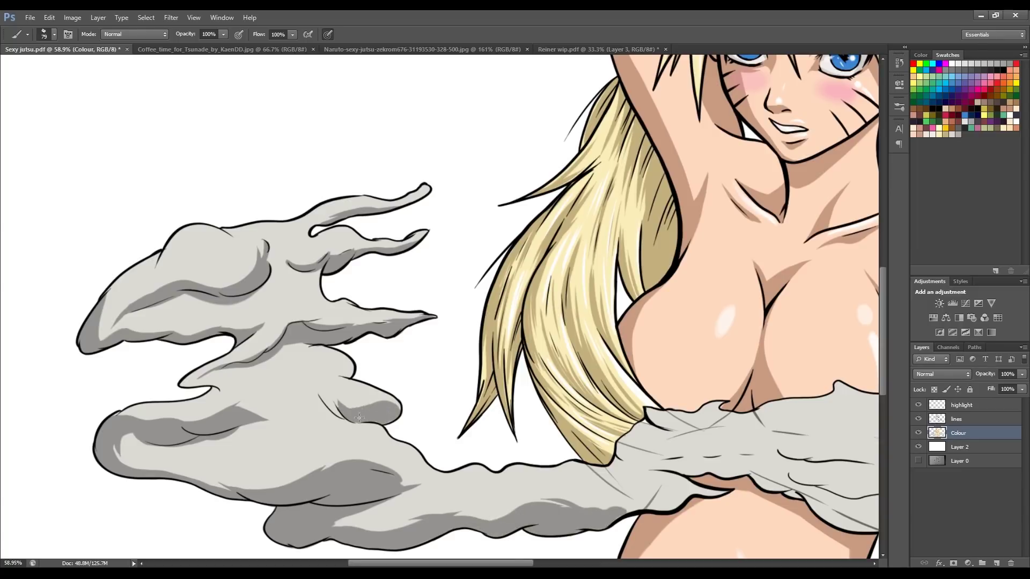
Continue the dark grey shading across the folds and underside of the central smoke band.
scroll(446, 513, "right", 5)
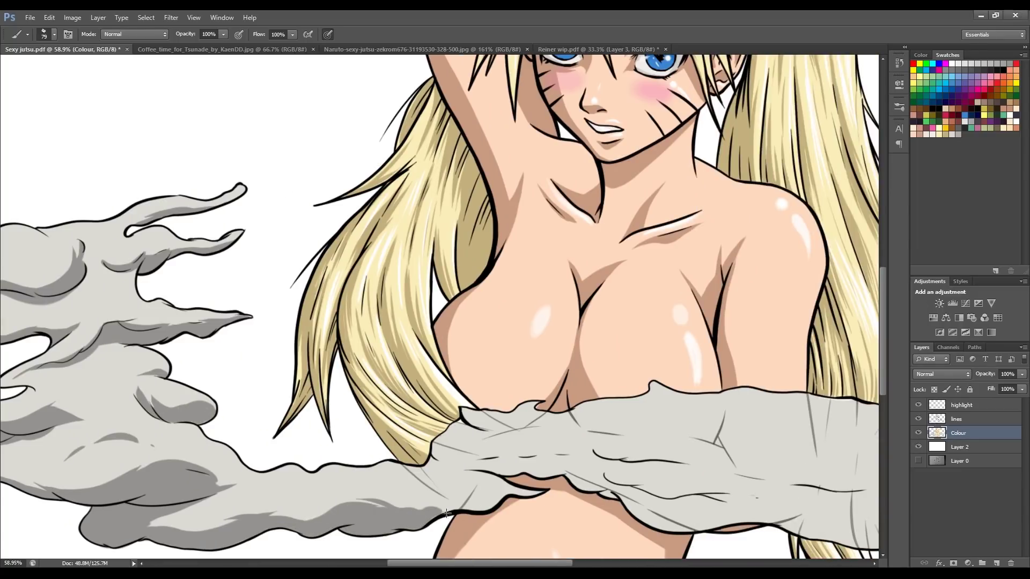
mouse_move(477, 460)
left_mouse_down()
mouse_move(568, 418)
mouse_move(613, 417)
mouse_move(584, 410)
left_mouse_up()
mouse_move(657, 452)
left_mouse_down()
mouse_move(593, 460)
mouse_move(625, 496)
mouse_move(722, 483)
left_mouse_up()
scroll(721, 483, "right", 5)
mouse_move(531, 499)
left_mouse_down()
mouse_move(654, 475)
mouse_move(692, 539)
mouse_move(734, 548)
left_mouse_up()
left_click_drag(688, 432, 719, 472)
scroll(719, 472, "right", 5)
left_click_drag(633, 466, 562, 480)
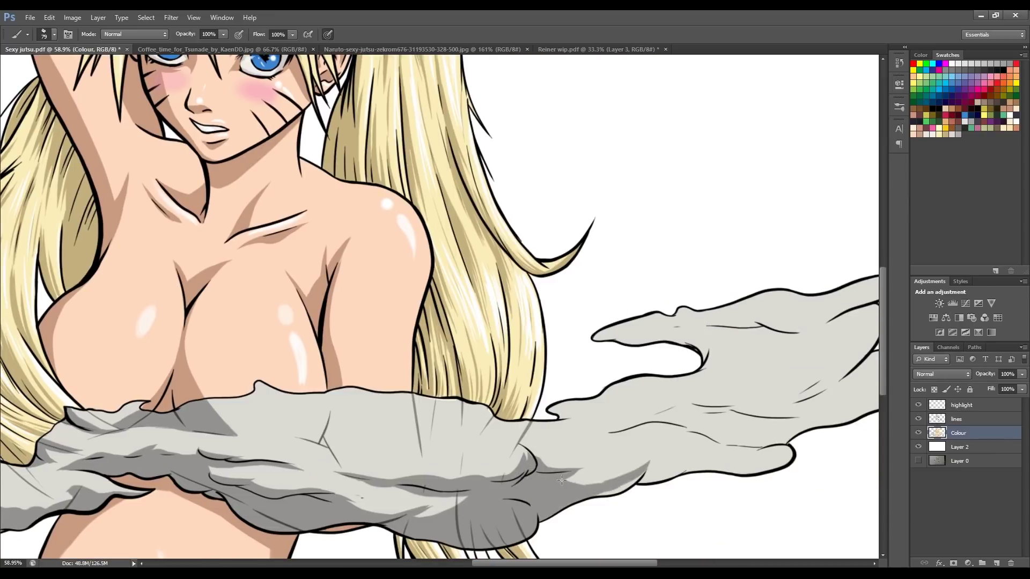
Add and smudge a small shadow near the band's upper edge, and shade the right smoke end in dark grey.
left_click_drag(318, 429, 338, 390)
key("r")
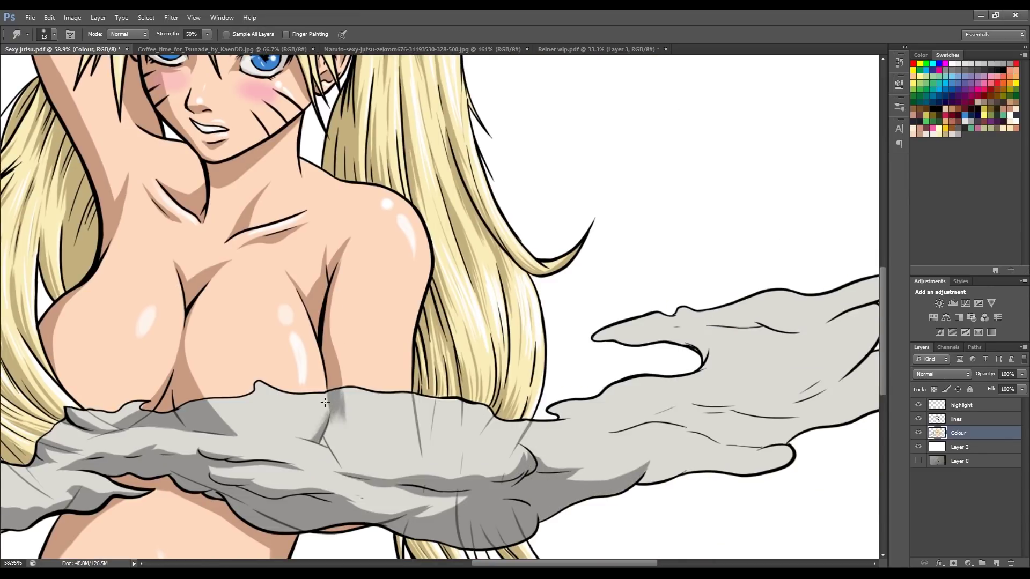
scroll(325, 402, "down", 3)
key("b")
left_click_drag(617, 483, 724, 457)
mouse_move(601, 446)
left_mouse_down()
mouse_move(794, 429)
mouse_move(751, 429)
mouse_move(788, 348)
mouse_move(675, 379)
mouse_move(592, 384)
mouse_move(703, 386)
left_mouse_up()
Ink the outline of a new smoke wisp extending from behind the right ponytail on the lines layer.
scroll(659, 490, "down", 2)
scroll(684, 236, "up", 1)
key("alt+bracketright")
left_click_drag(553, 180, 633, 179)
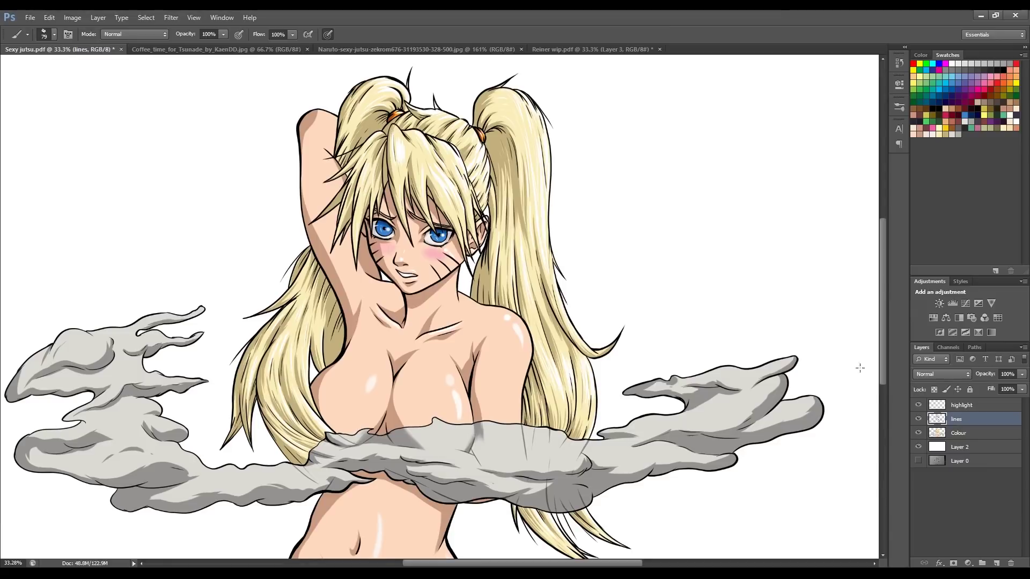
left_click_drag(584, 210, 707, 217)
left_click_drag(665, 175, 656, 185)
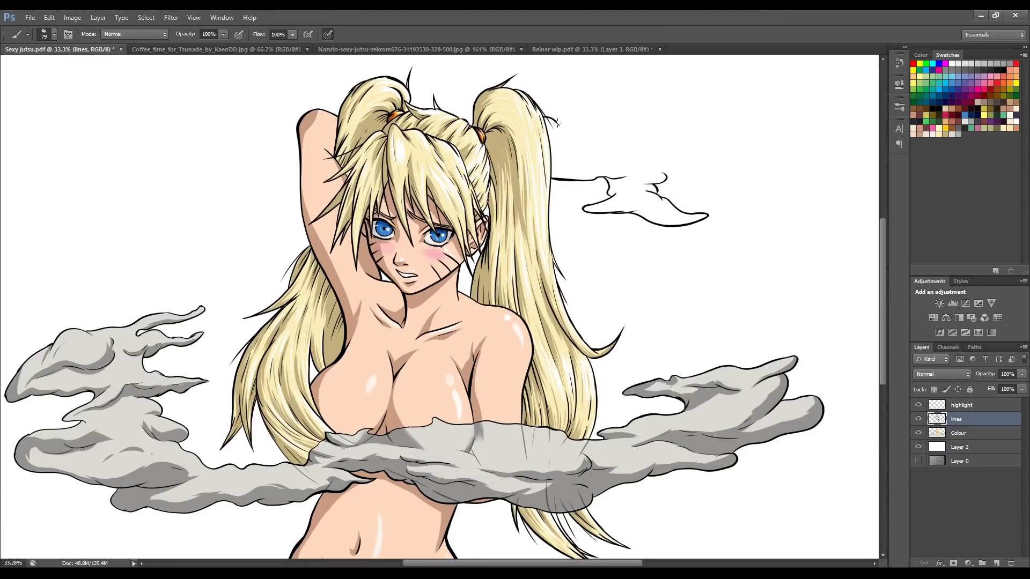
Colour the wisp beside the right ponytail light grey with dark grey shadows on the Colour layer.
key("alt+bracketleft")
scroll(566, 188, "up", 3)
mouse_move(590, 172)
left_mouse_down()
mouse_move(659, 180)
mouse_move(656, 221)
mouse_move(697, 228)
mouse_move(697, 185)
mouse_move(617, 115)
mouse_move(580, 135)
left_mouse_up()
Ink the upper smoke's outline on the lines layer, running behind the head and ending in a large cloud at upper left.
scroll(580, 135, "down", 3)
key("alt+bracketright")
left_click_drag(448, 183, 356, 197)
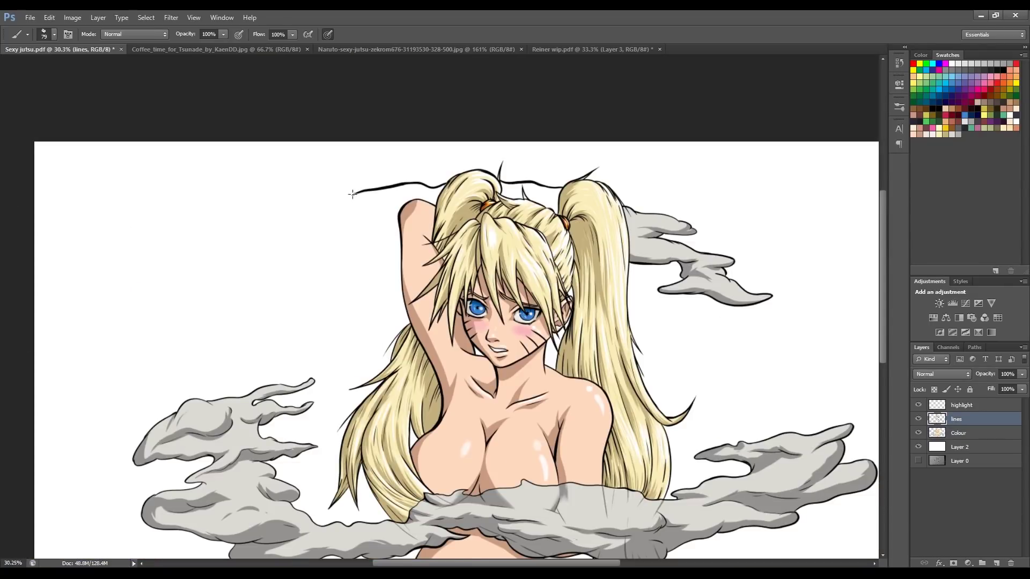
left_click_drag(196, 215, 223, 176)
left_click_drag(290, 180, 304, 179)
left_click_drag(189, 218, 239, 252)
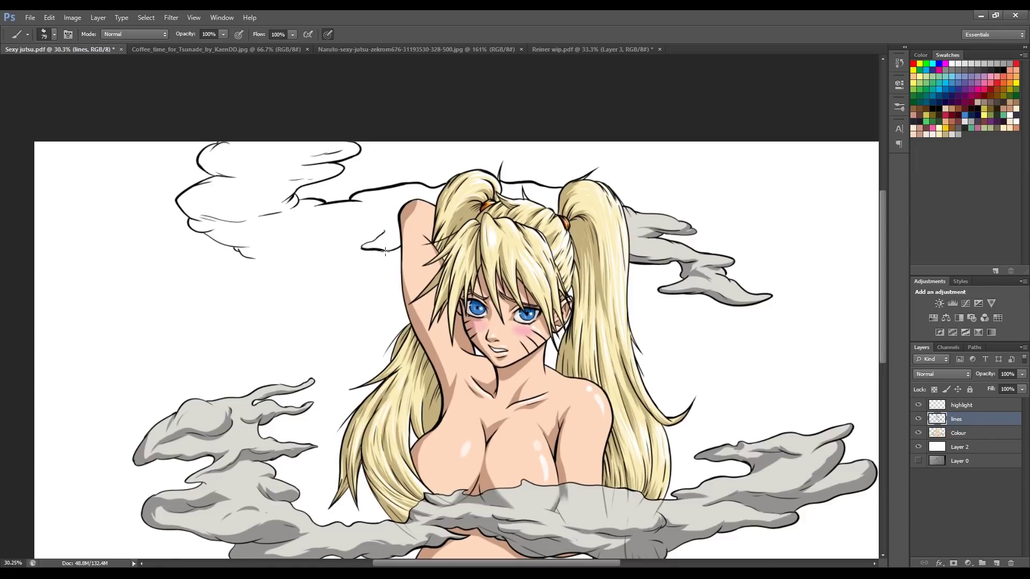
Fill the upper smoke with light grey on the Colour layer and paint dark grey shadows along its folds.
key("alt+bracketleft")
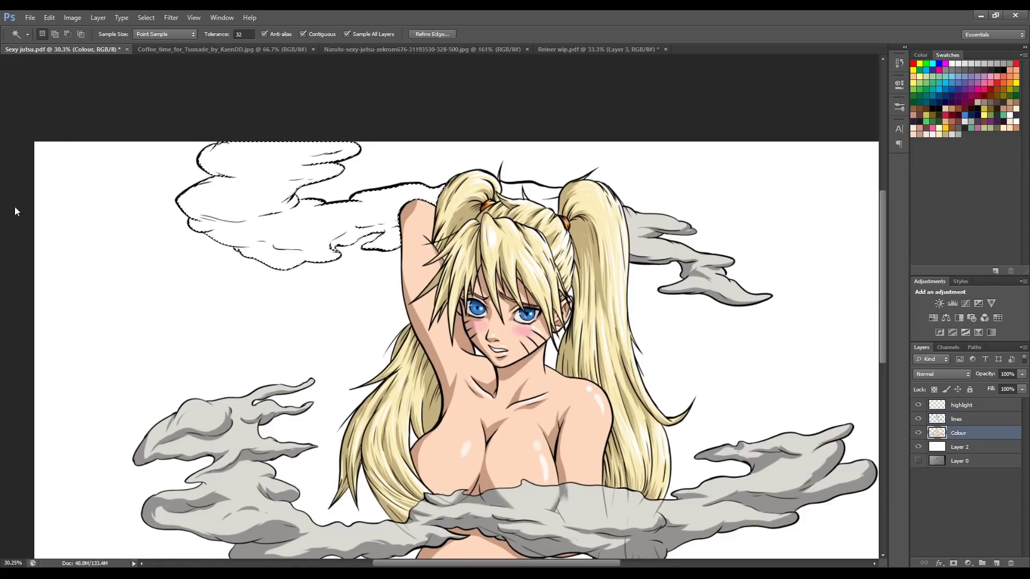
left_click(257, 231)
left_click(557, 191)
scroll(558, 191, "up", 2)
left_click_drag(227, 199, 280, 200)
mouse_move(240, 277)
left_mouse_down()
mouse_move(291, 276)
mouse_move(221, 236)
mouse_move(191, 279)
left_mouse_up()
left_click_drag(102, 236, 179, 202)
scroll(219, 256, "left", 5)
mouse_move(219, 256)
left_mouse_down()
mouse_move(322, 284)
mouse_move(177, 289)
mouse_move(85, 220)
mouse_move(217, 242)
mouse_move(252, 196)
mouse_move(86, 215)
mouse_move(210, 231)
left_mouse_up()
scroll(161, 231, "up", 3)
mouse_move(113, 215)
left_mouse_down()
mouse_move(154, 234)
mouse_move(322, 220)
mouse_move(360, 193)
mouse_move(239, 241)
left_mouse_up()
Ink low smoke outlines along the canvas's bottom edge on both sides of the figure on the lines layer.
key("ctrl+minus")
key("alt+bracketright")
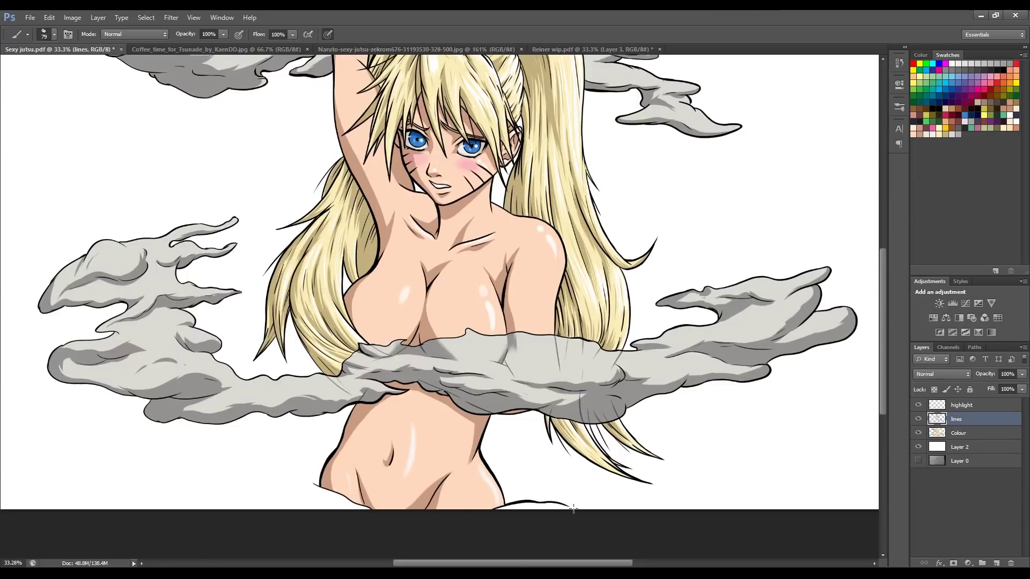
left_click_drag(663, 508, 589, 510)
left_click_drag(246, 510, 122, 508)
Fill the smoke along the canvas's bottom edge with light grey on the Colour layer and shade it in dark grey.
key("alt+bracketleft")
key("0")
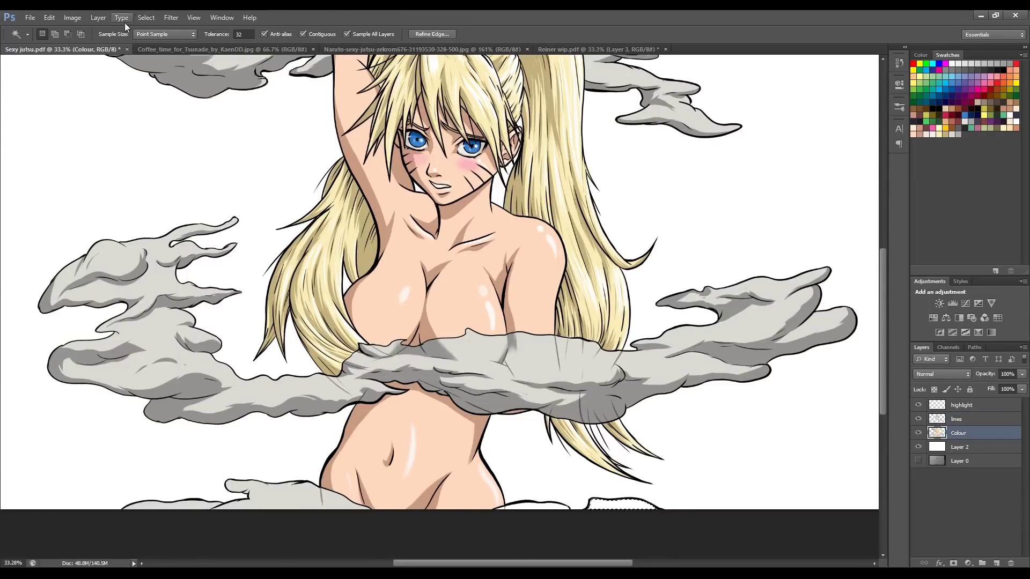
scroll(519, 503, "up", 3)
scroll(472, 507, "left", 5)
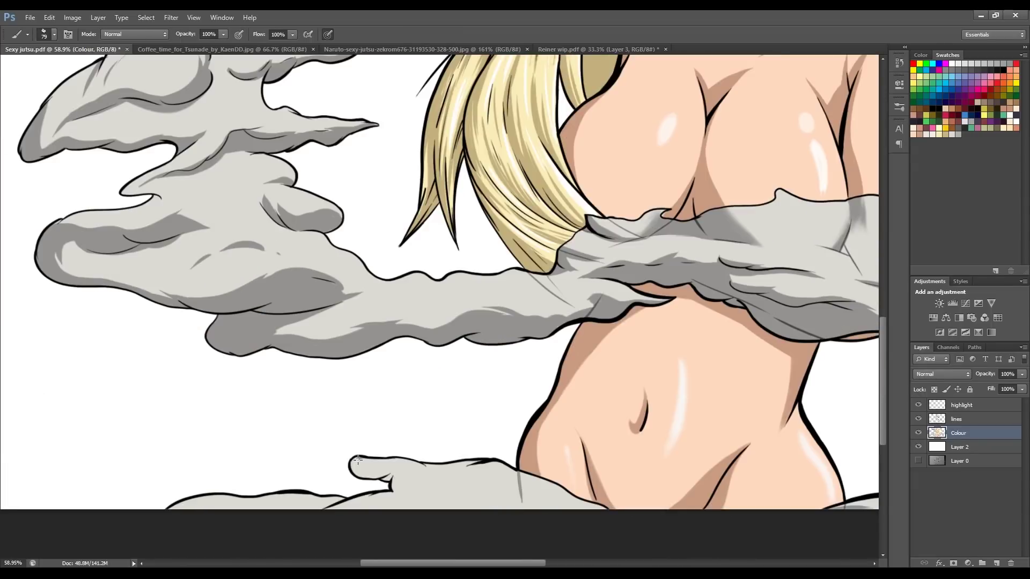
Fill the background on Layer 2 with solid pink.
key("ctrl+0")
key("alt+bracketright")
key("w")
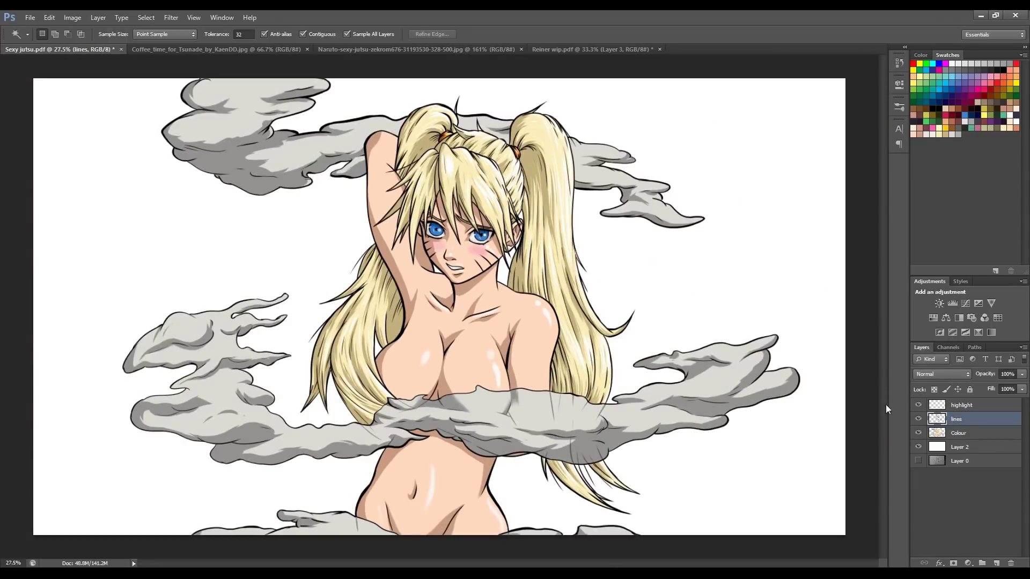
key("alt+bracketleft")
key("alt+bracketleft")
key("alt+BackSpace")
Paint a streaky texture over the pink background with a brush up to 5000 px, darkening the lower-right corner to purple.
key("b")
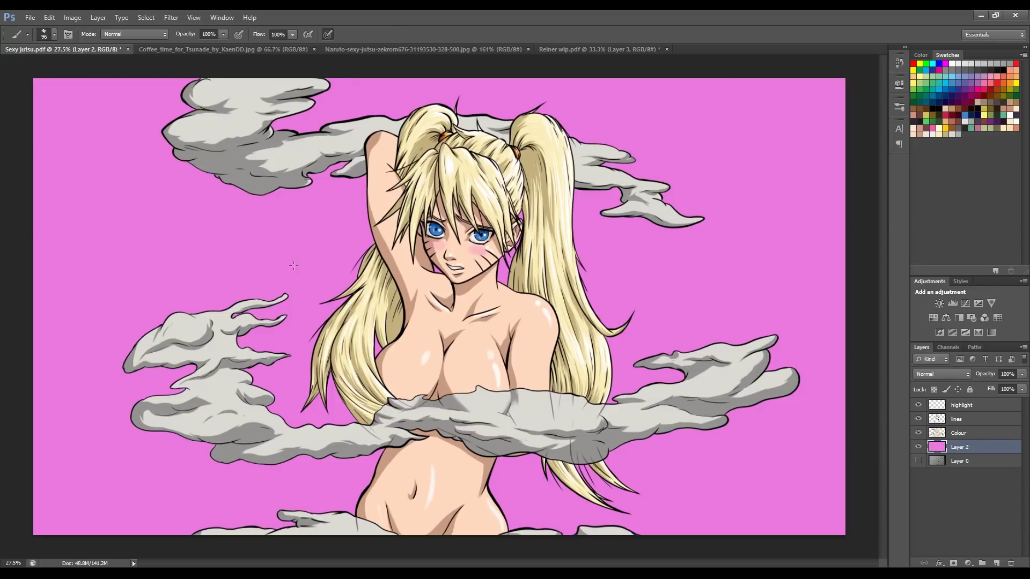
key("bracketright")
key("bracketright")
key("bracketright")
key("bracketright")
key("bracketright")
mouse_move(795, 321)
left_mouse_down()
mouse_move(108, 268)
mouse_move(751, 322)
mouse_move(682, 506)
mouse_move(786, 518)
left_mouse_up()
key("bracketright")
key("bracketright")
key("bracketright")
key("bracketright")
key("bracketright")
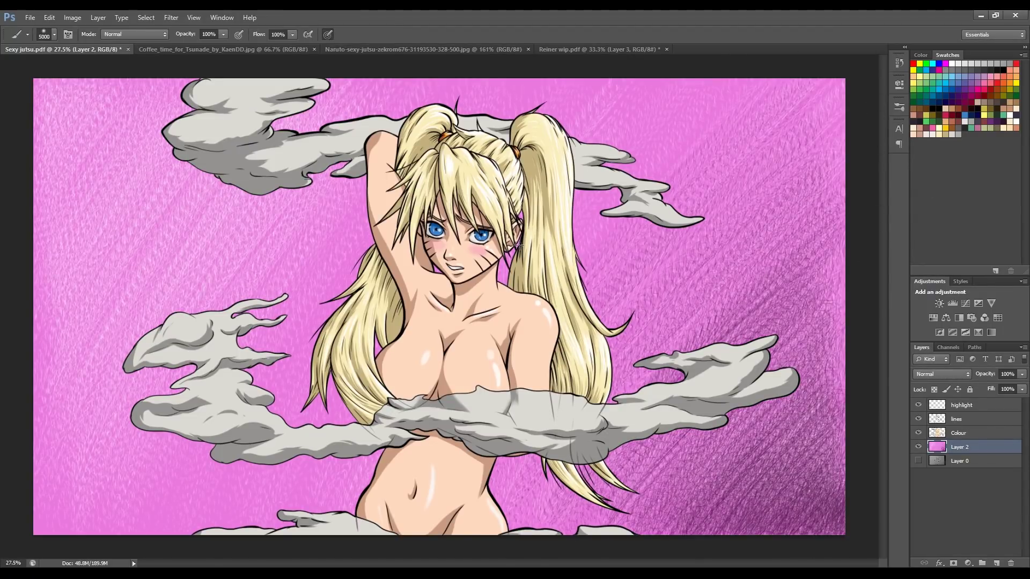
Place the Nimbostratus cloud image above Layer 2 behind the artwork, with Inner Shadow and Drop Shadow effects.
key("comma")
key("Return")
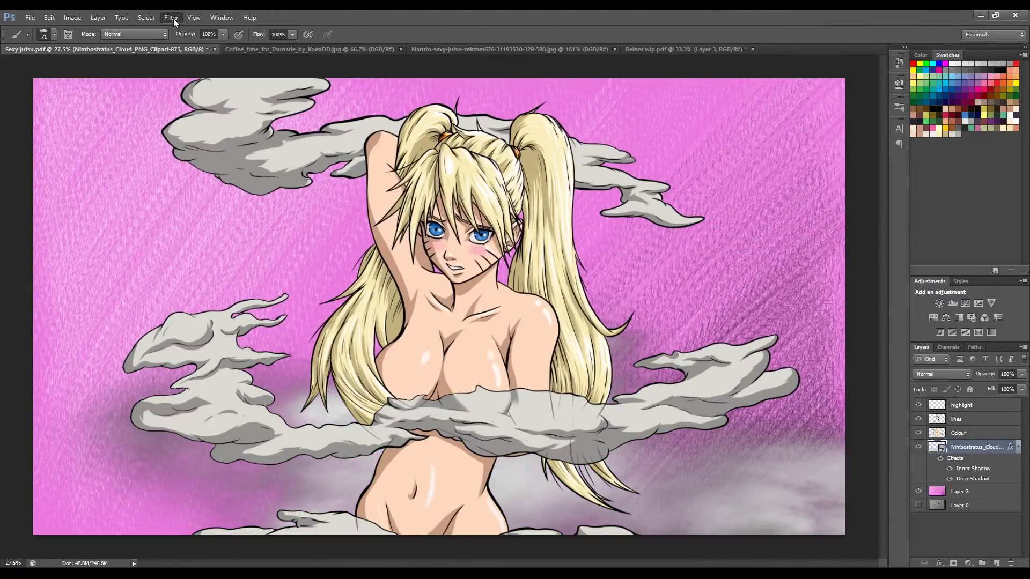